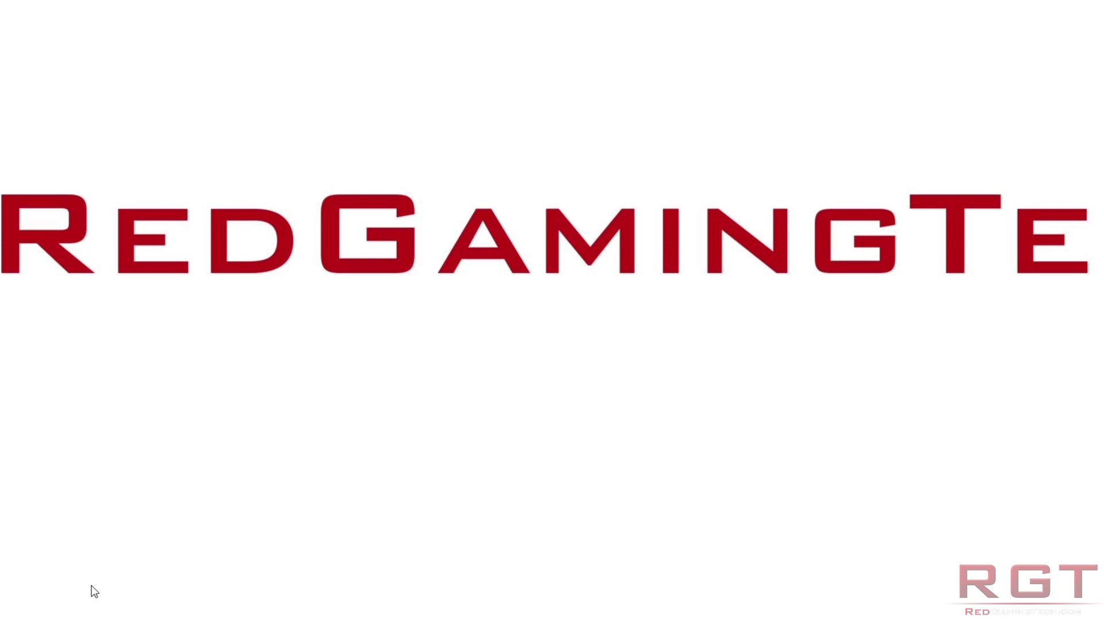
Bring up the empty tech tips folder on Projects (D:), shift it left, and select the GodMode line in Notepad.
click(119, 591)
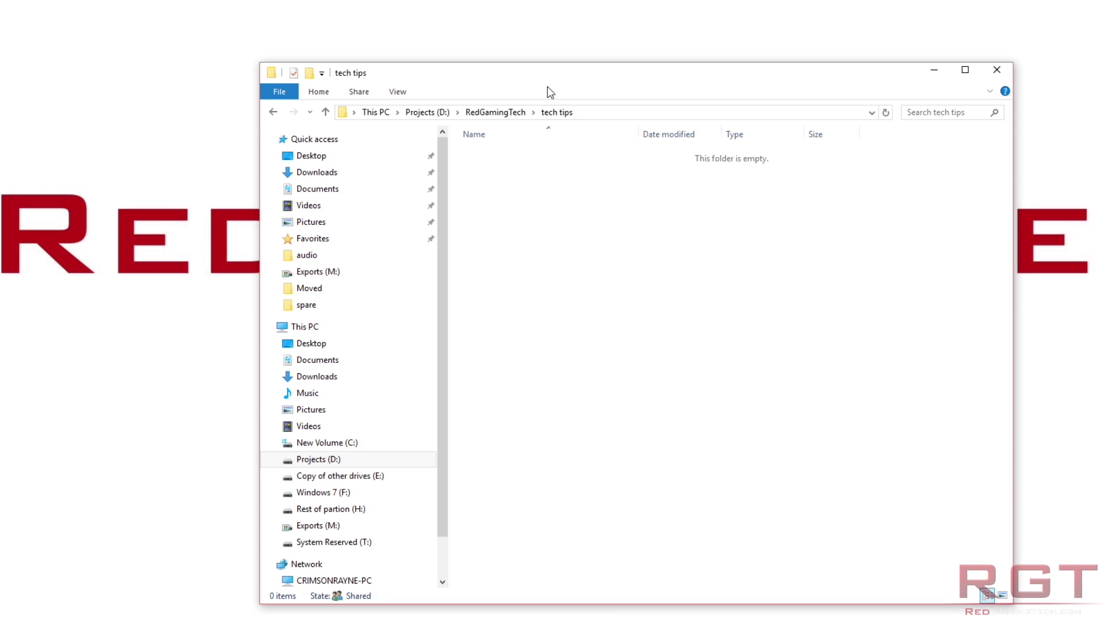
drag(541, 81, 433, 69)
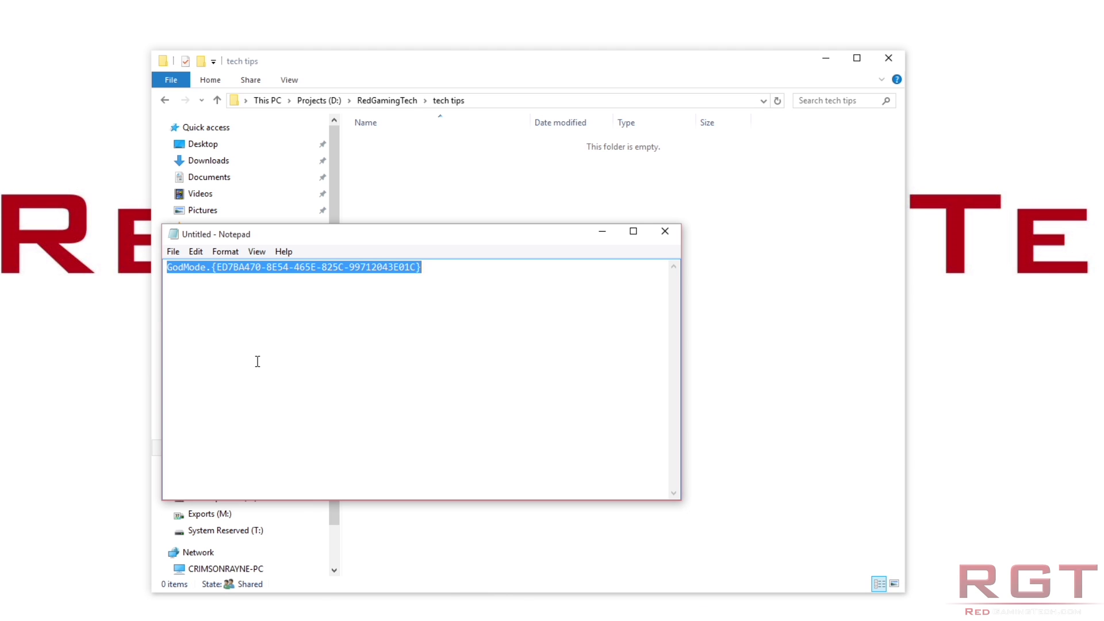
click(348, 267)
key(Home)
key(Right)
key(Right)
key(Right)
key(Right)
key(Right)
key(Right)
key(Right)
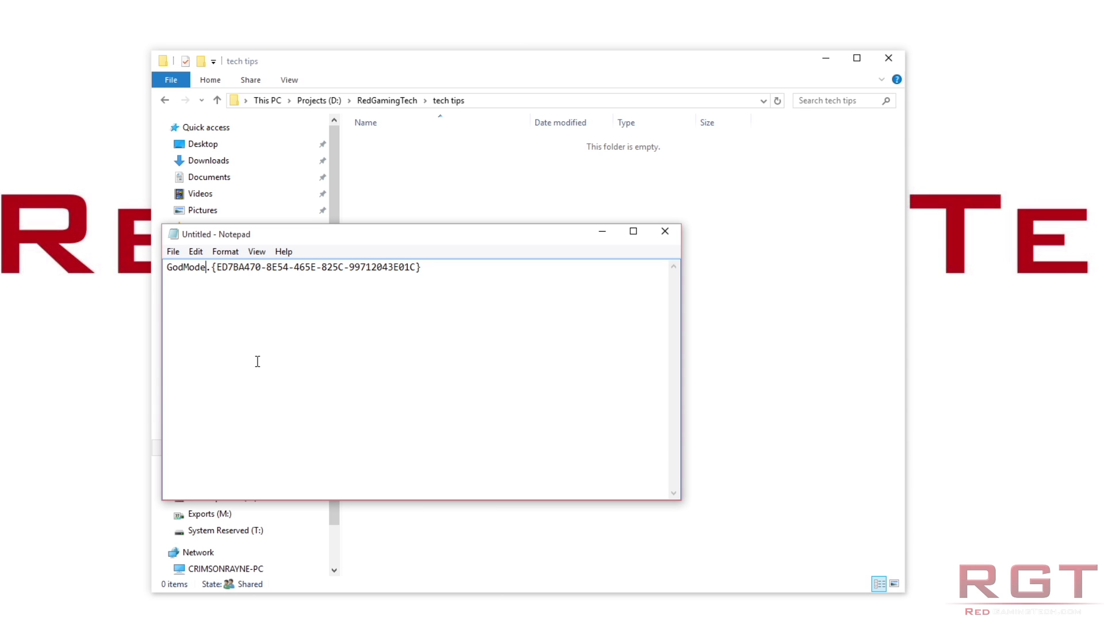
key(shift+Home)
key(shift+Right)
key(shift+Right)
key(shift+Right)
key(shift+Right)
key(shift+Right)
key(shift+Right)
key(shift+Right)
key(BackSpace)
key(BackSpace)
key(BackSpace)
key(BackSpace)
key(BackSpace)
key(BackSpace)
key(BackSpace)
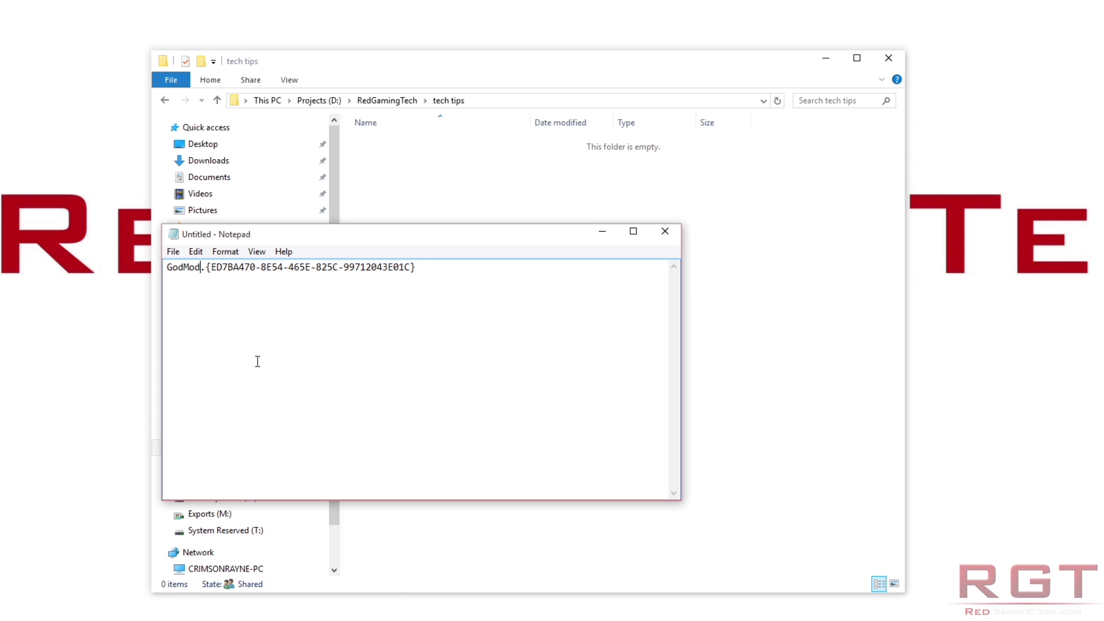
text(Kit)
text(tyK)
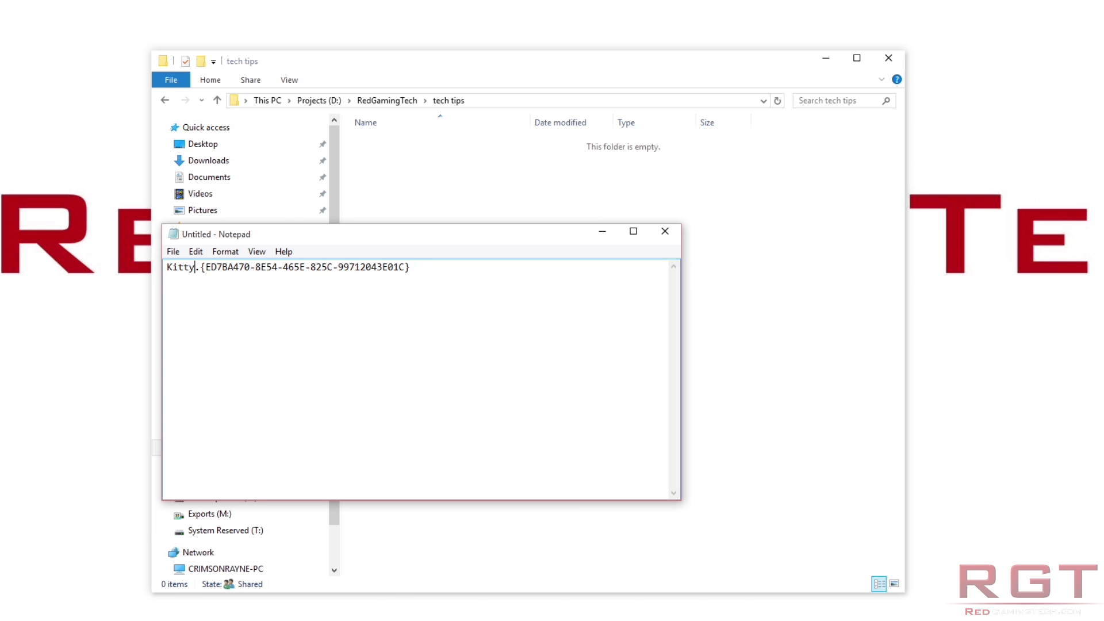
text(ats)
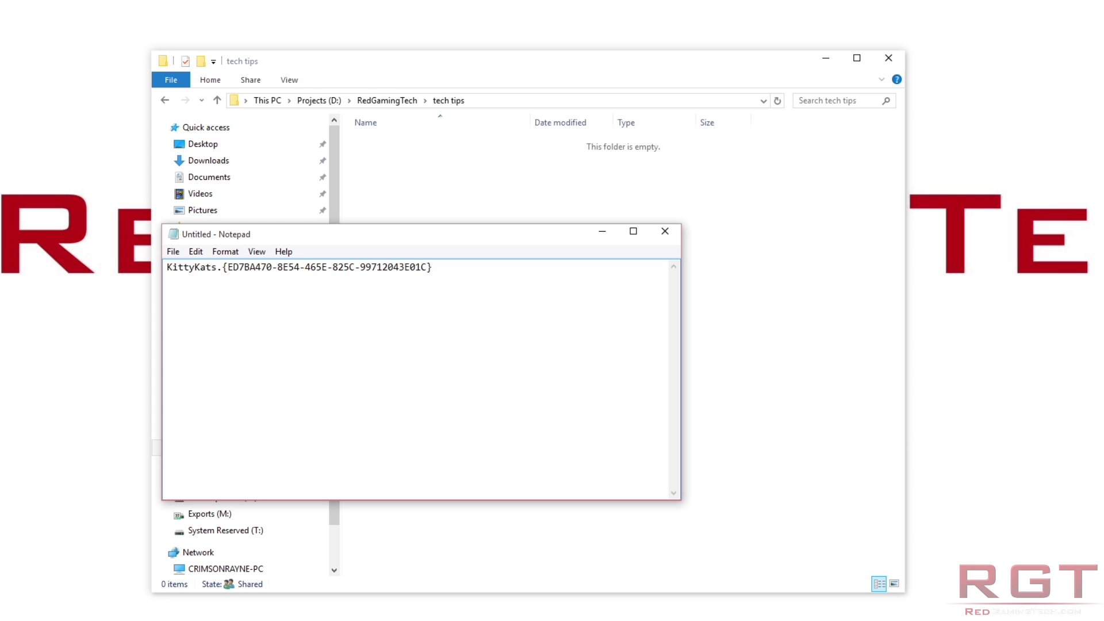
key(ctrl+z)
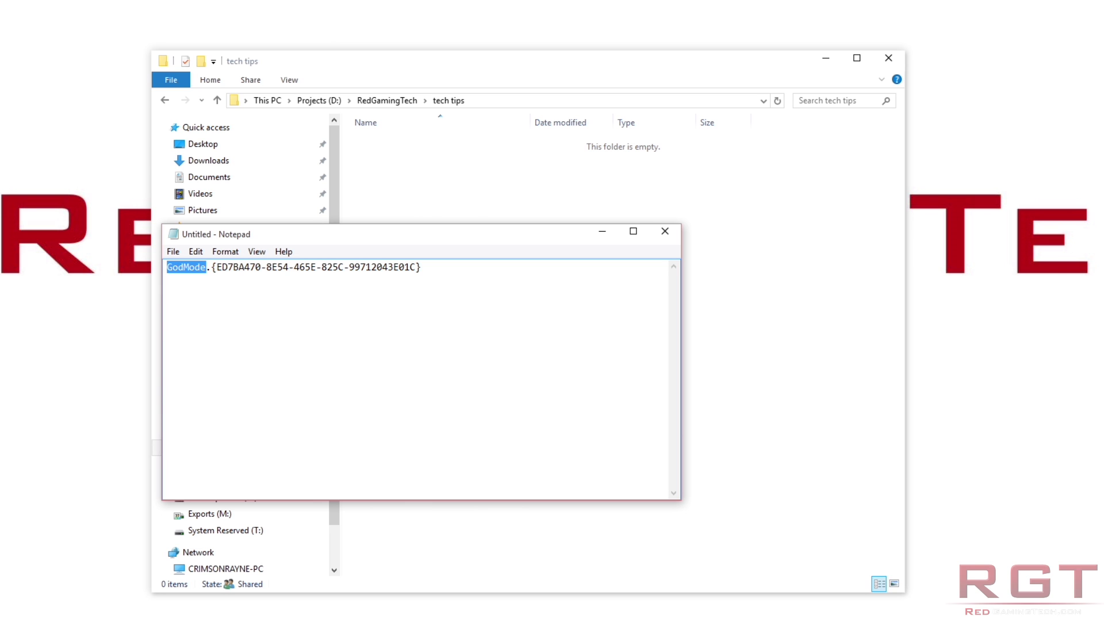
key(ctrl+a)
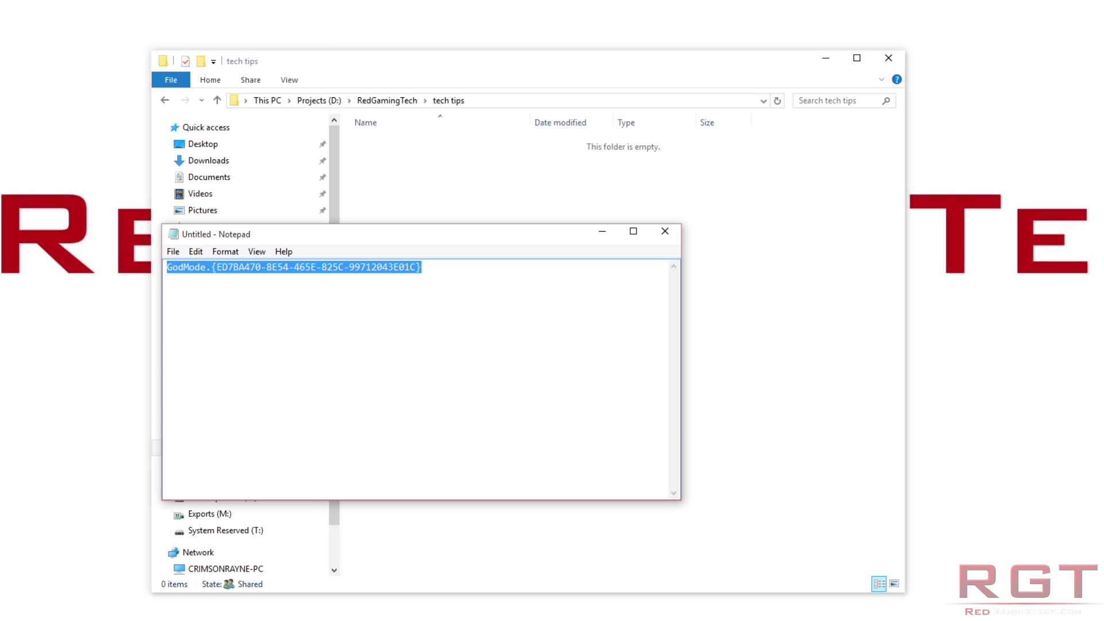
click(294, 267)
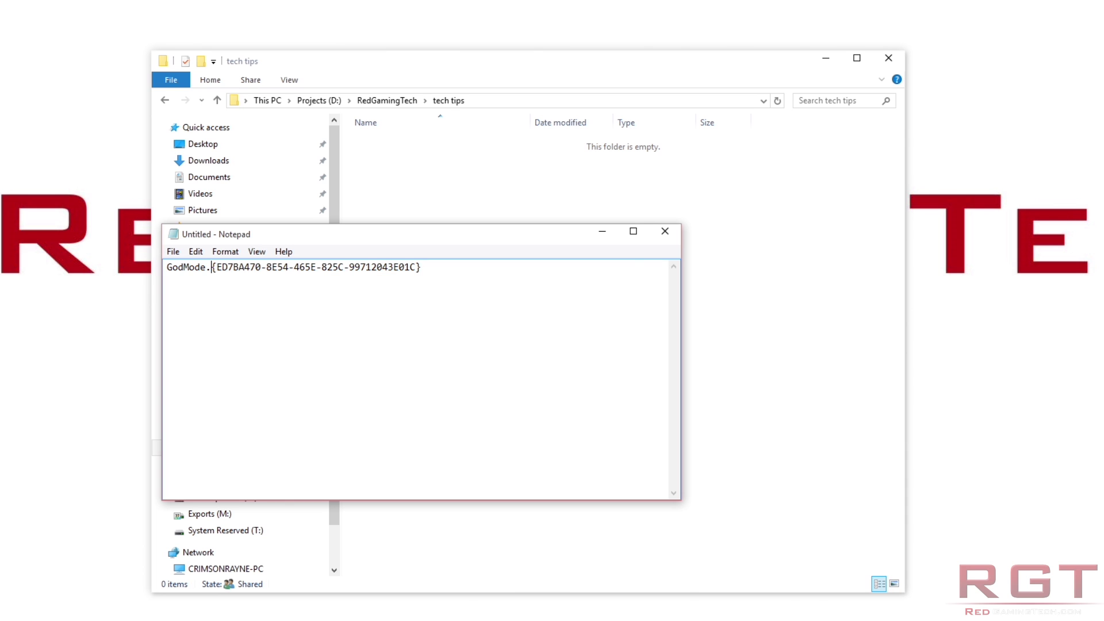
key(Left)
click(426, 267)
text(])
key(BackSpace)
text(}}}})
key(BackSpace)
key(BackSpace)
key(BackSpace)
key(BackSpace)
key(BackSpace)
text(}})
key(BackSpace)
key(BackSpace)
key(BackSpace)
key(ctrl+a)
key(ctrl+c)
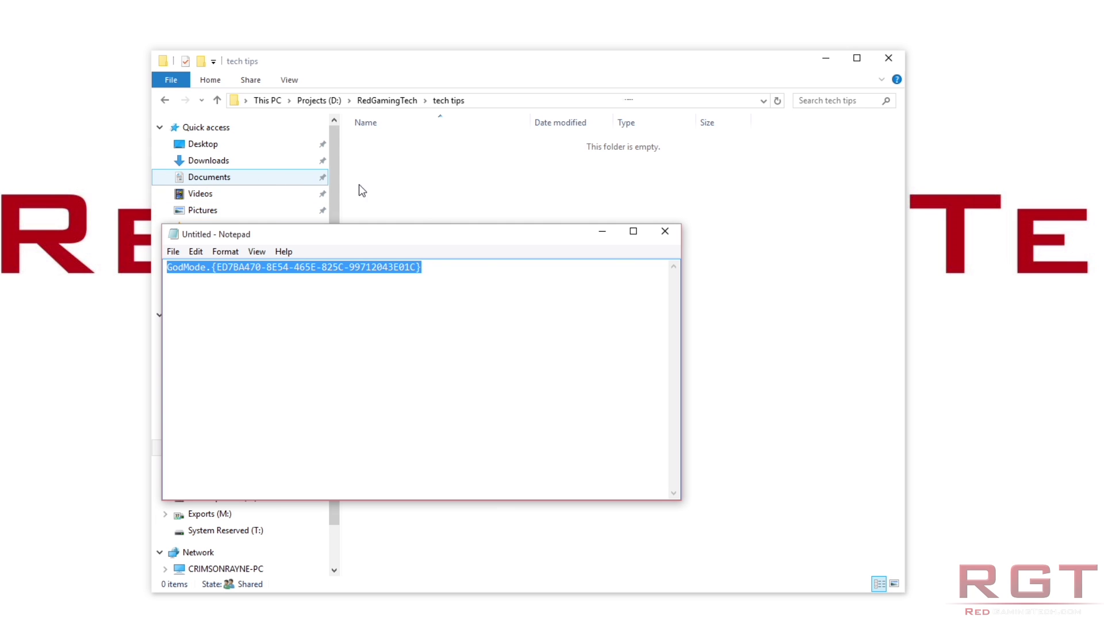
Create a new folder in tech tips named GodMode.{ED7BA470-8E54-465E-825C-99712043E01C}.
right_click(423, 191)
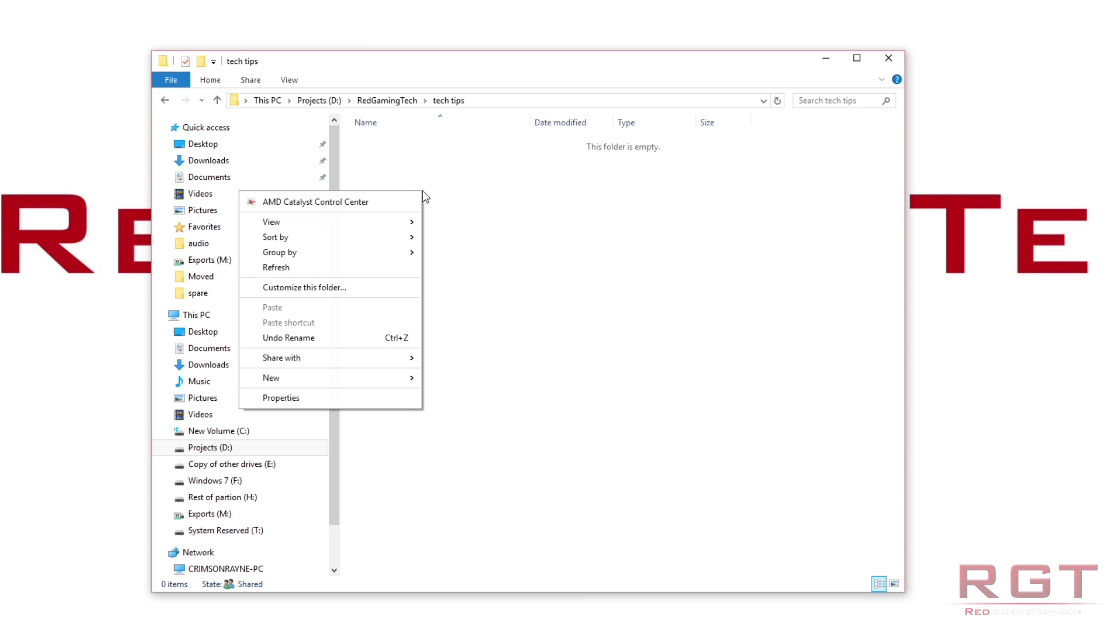
mouse_move(335, 384)
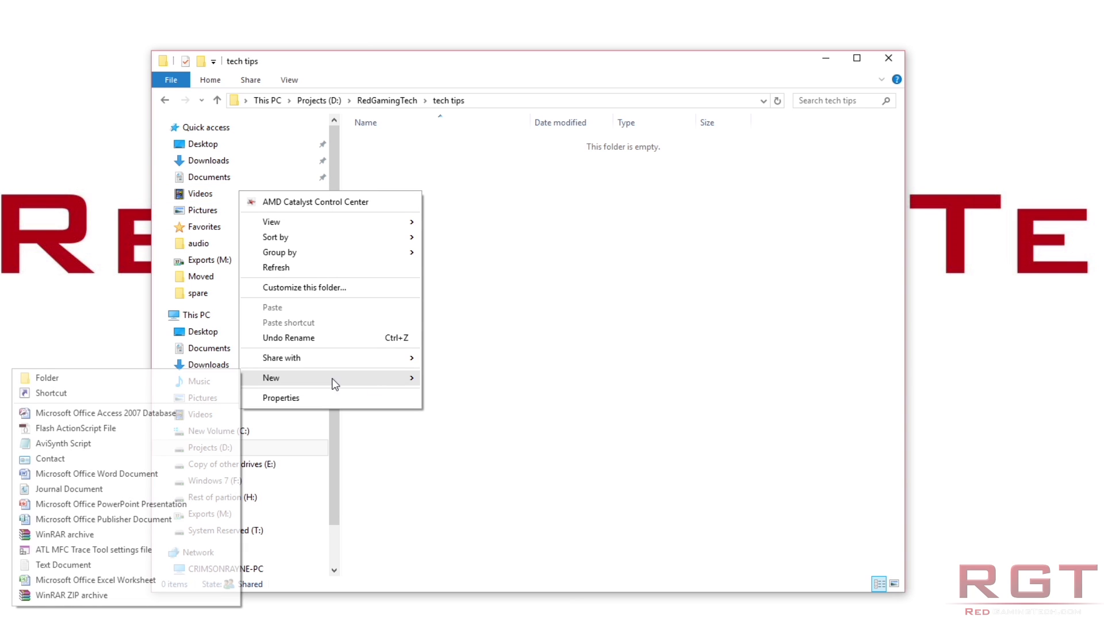
click(123, 379)
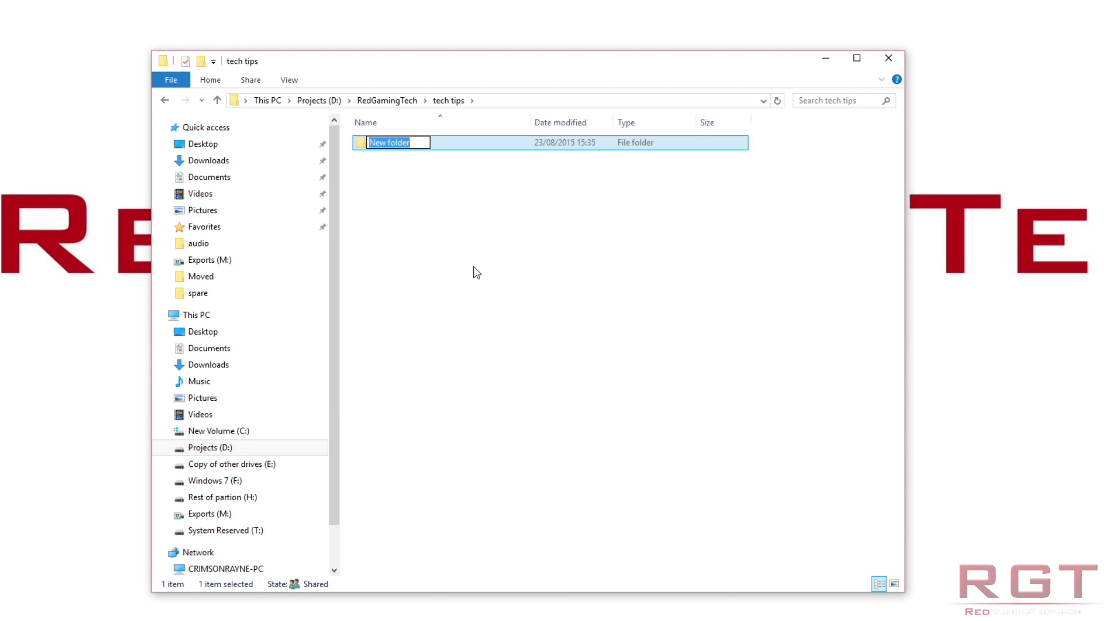
key(ctrl+v)
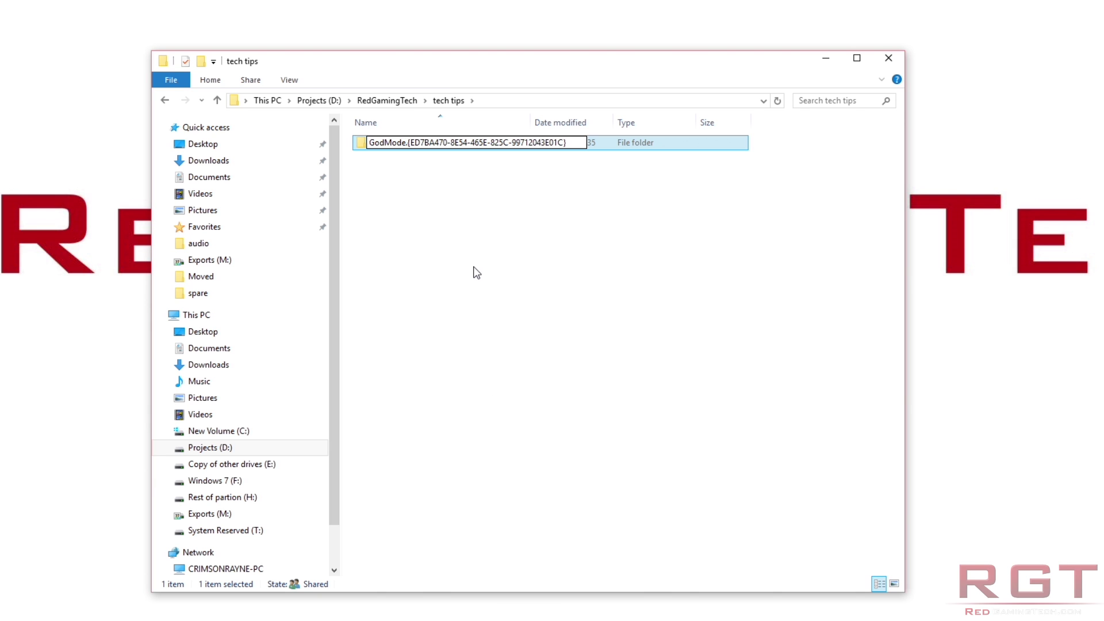
key(Return)
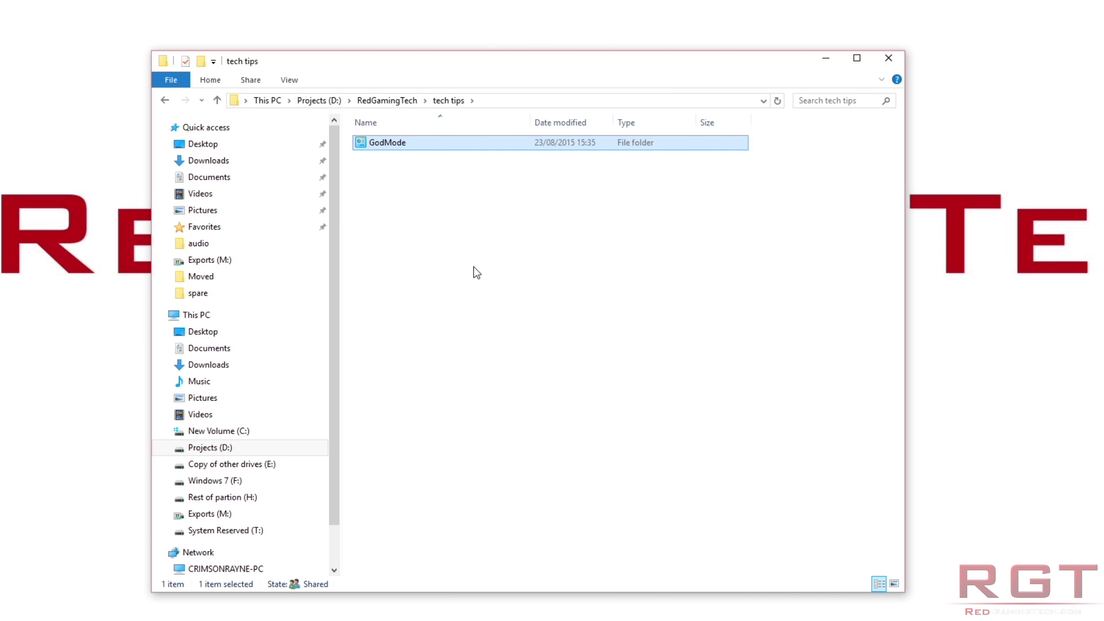
Open the GodMode folder, scroll its settings list down to Work Folders, then back up.
key(Return)
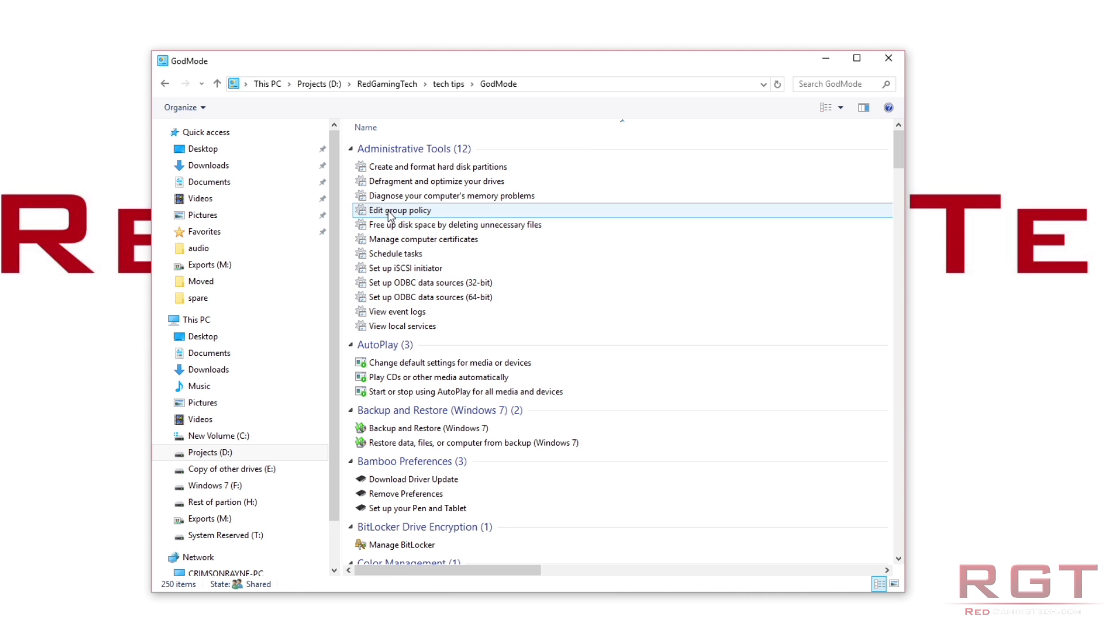
scroll(492, 253, down, 4)
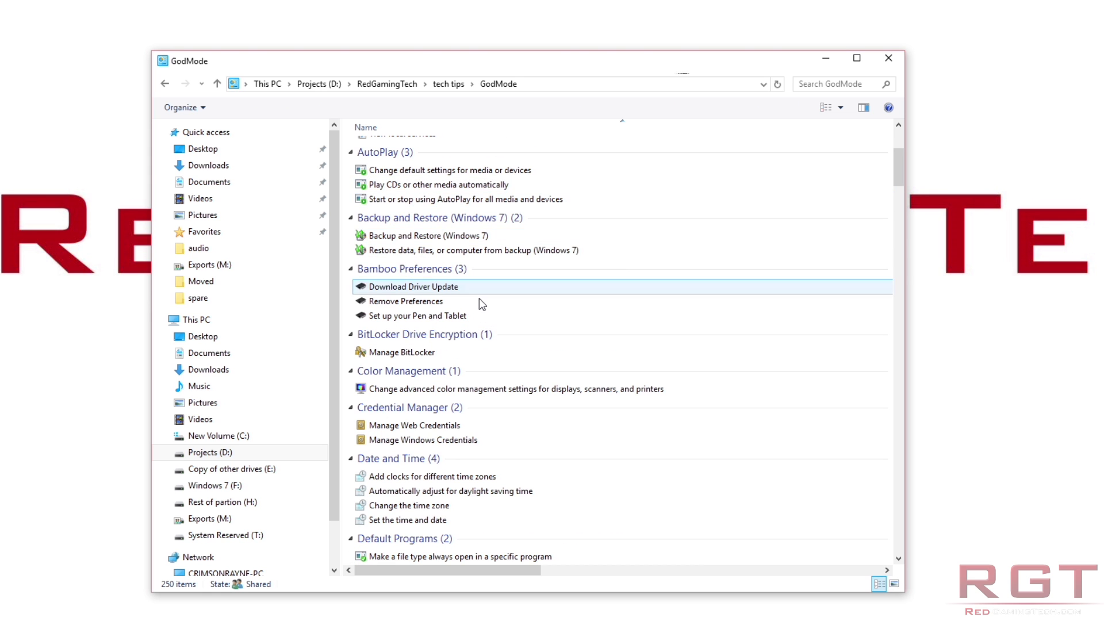
scroll(480, 299, down, 3)
scroll(452, 367, down, 2)
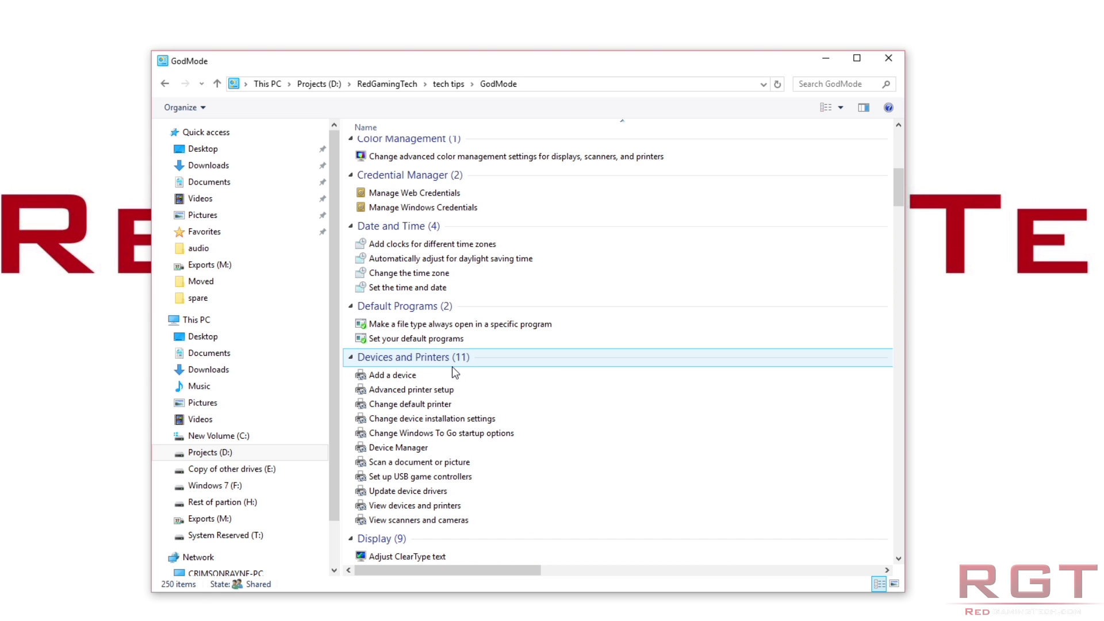
scroll(452, 367, down, 1)
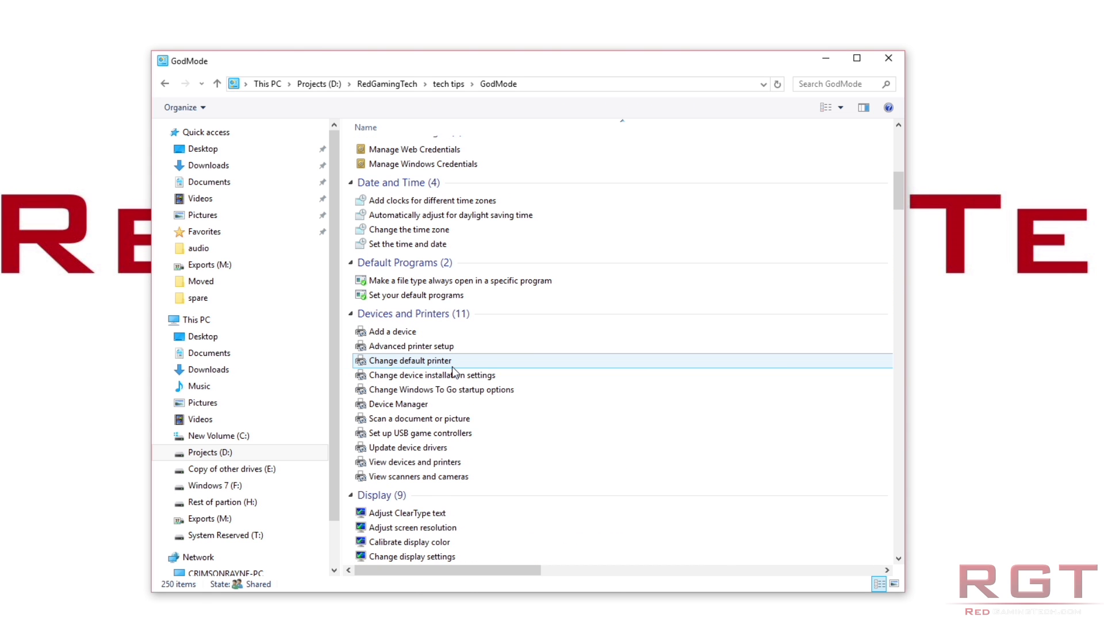
scroll(452, 368, down, 3)
scroll(449, 358, down, 2)
scroll(450, 361, down, 11)
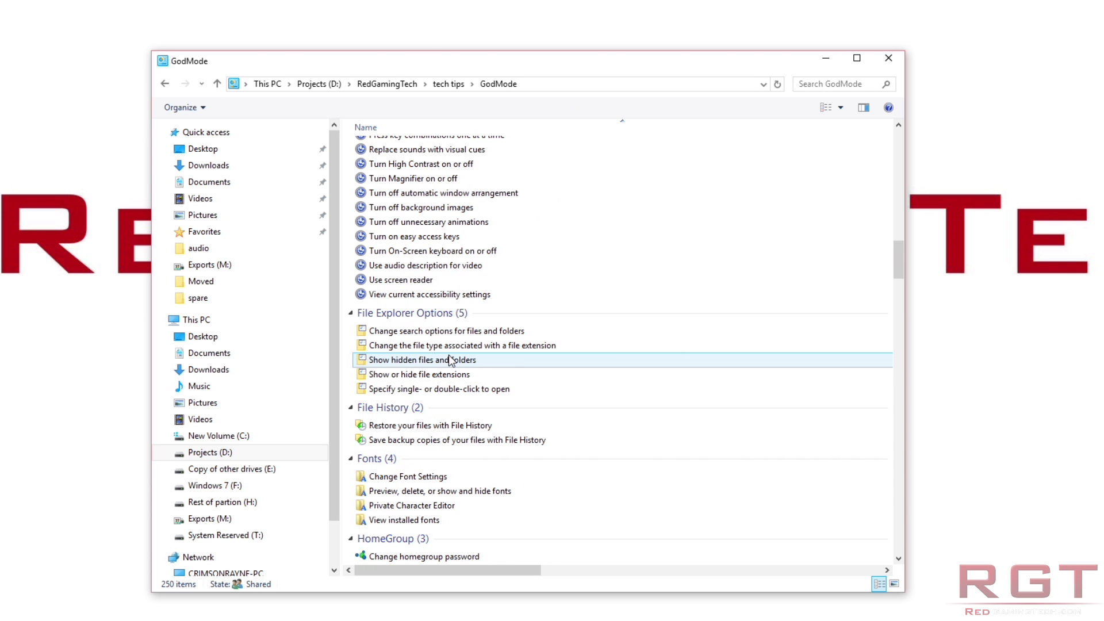
scroll(452, 359, down, 1)
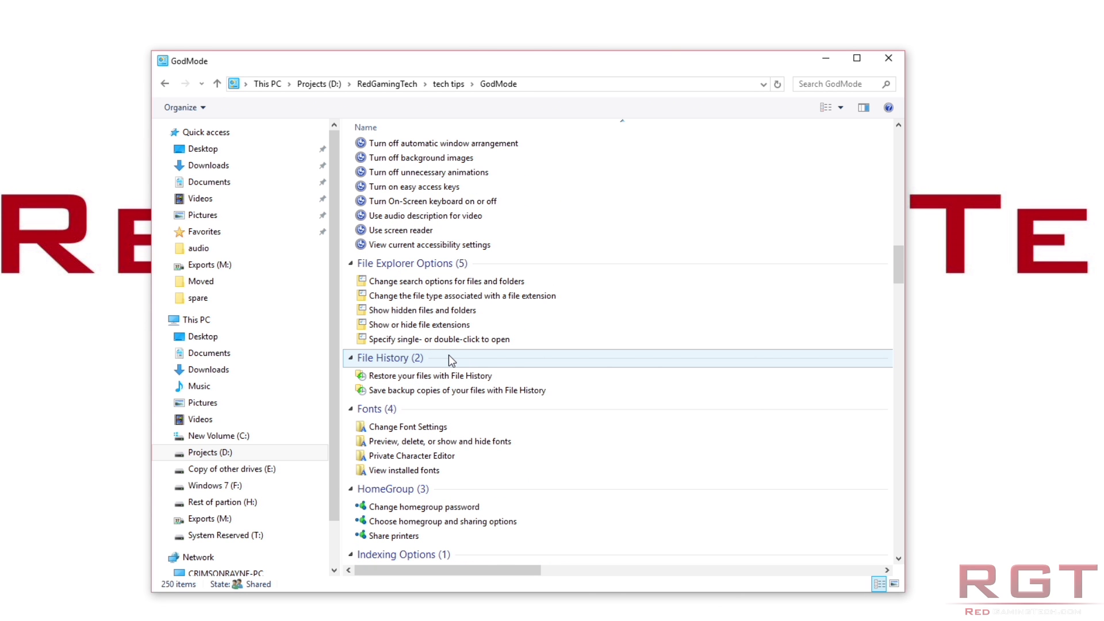
scroll(449, 354, down, 1)
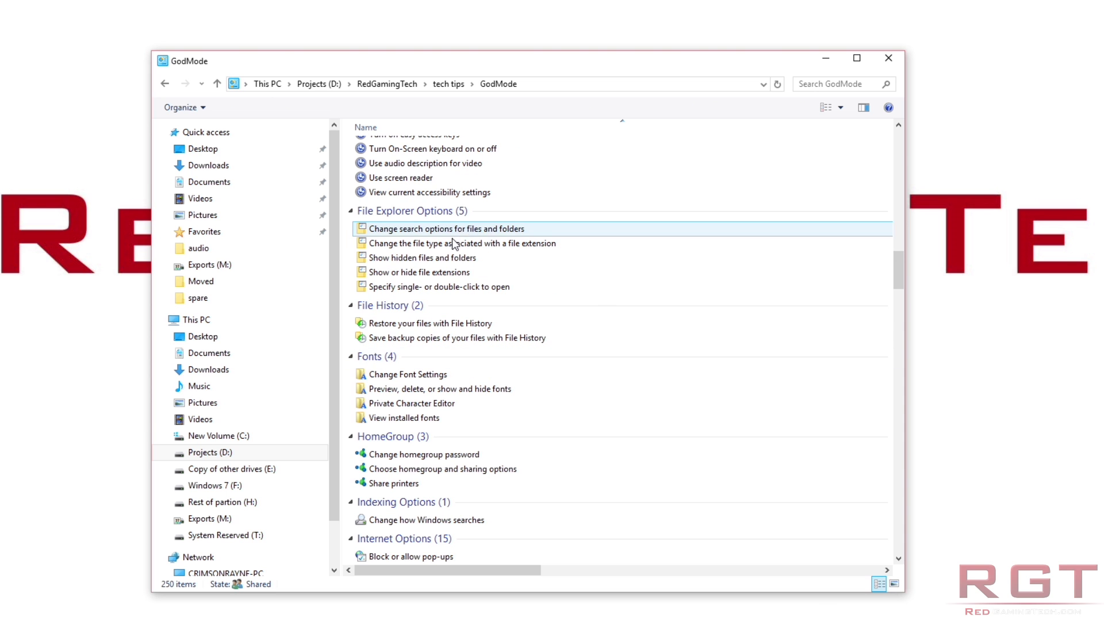
scroll(450, 287, down, 3)
scroll(448, 318, down, 4)
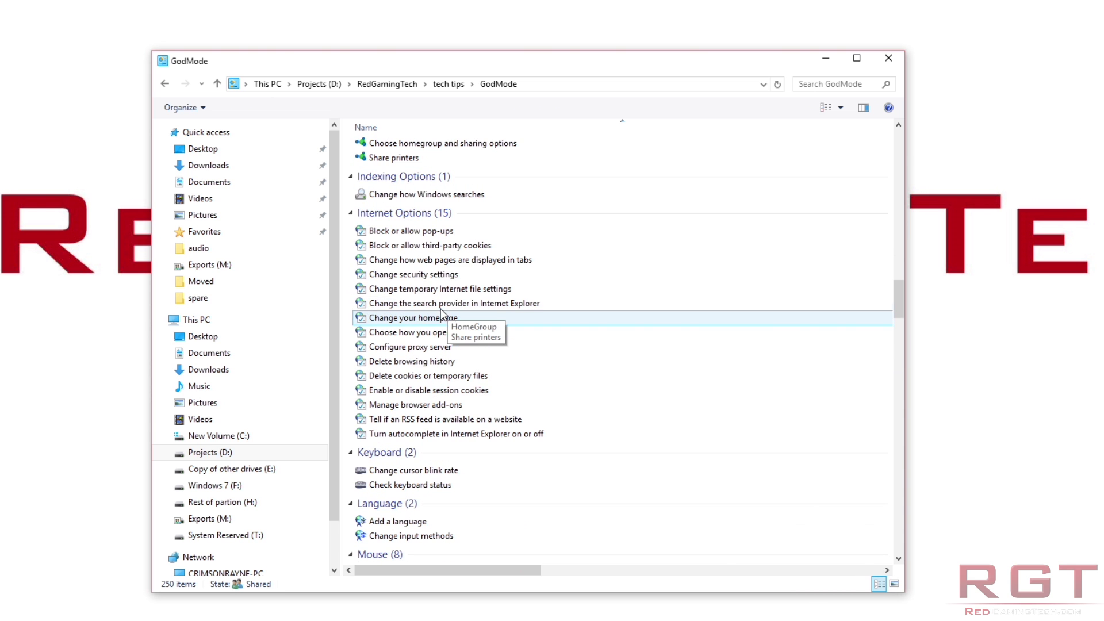
scroll(426, 321, down, 14)
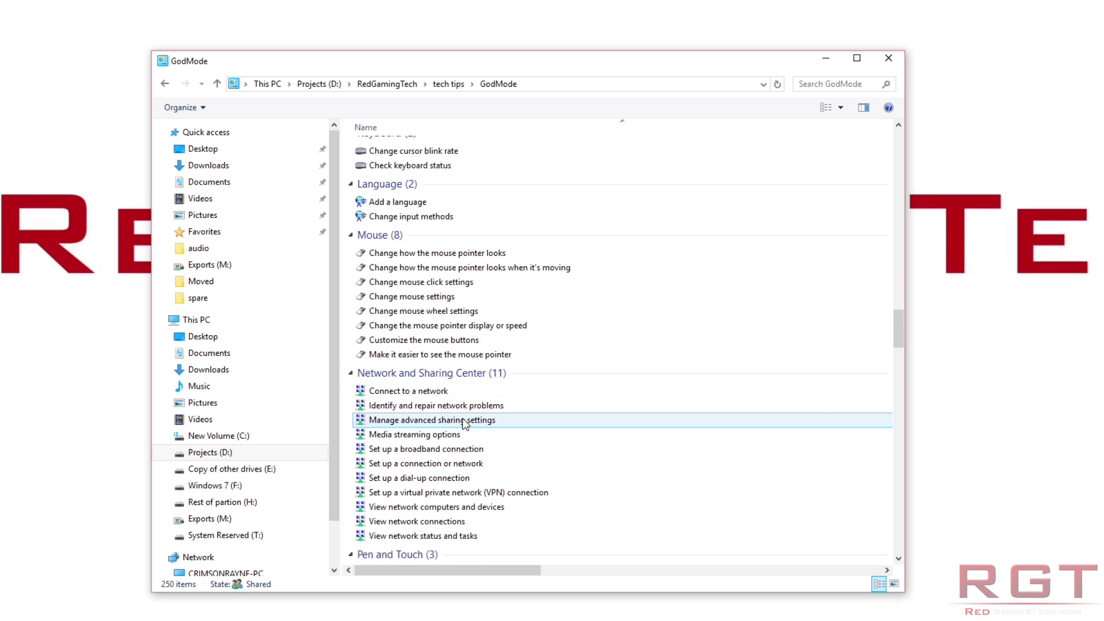
scroll(451, 417, down, 8)
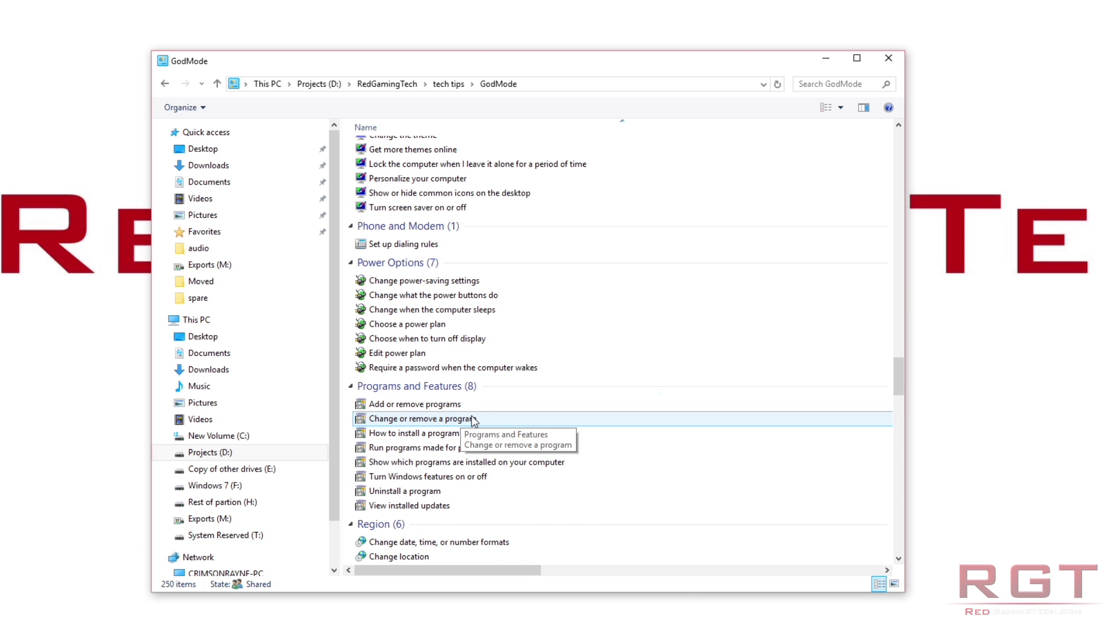
scroll(475, 424, down, 12)
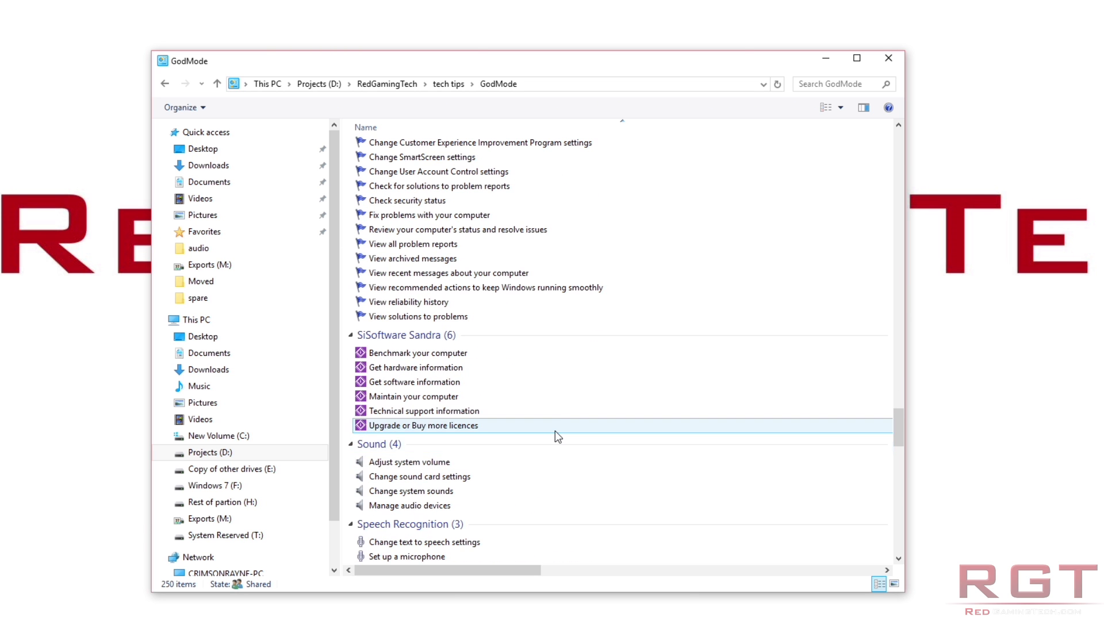
scroll(567, 425, down, 8)
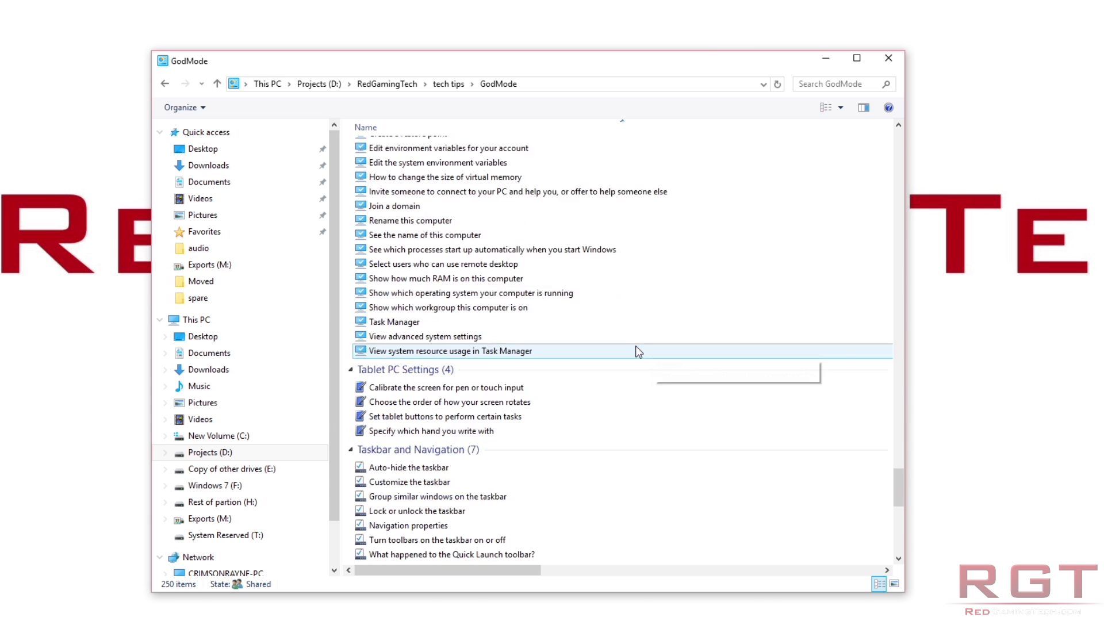
scroll(675, 380, down, 4)
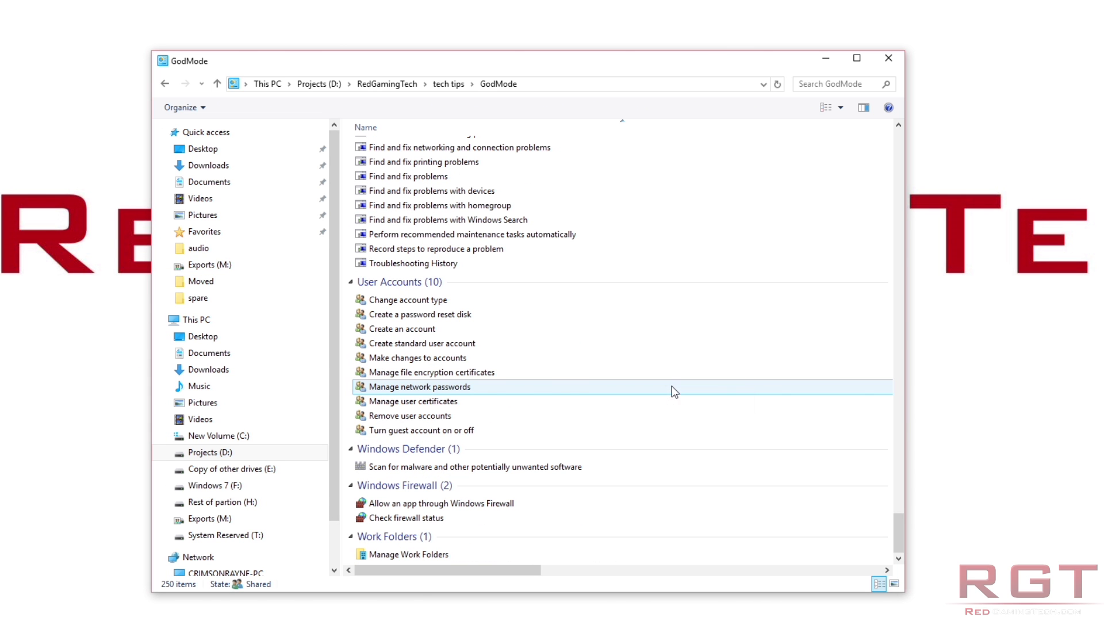
drag(900, 521, 878, 187)
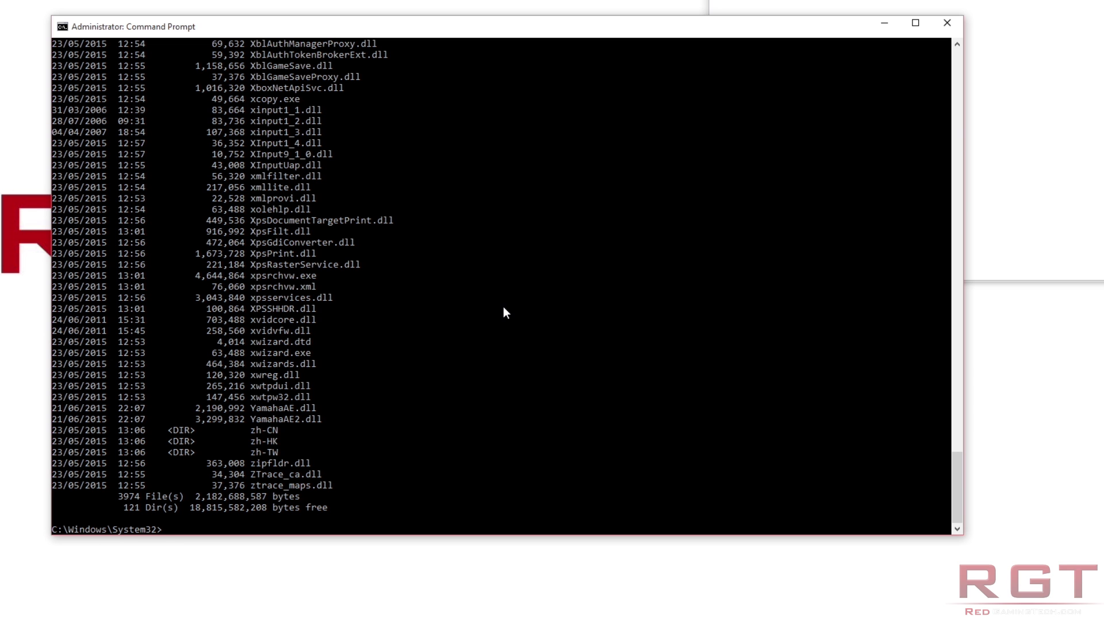
Move the Command Prompt window lower and open its Properties from the title-bar menu.
drag(348, 35, 347, 65)
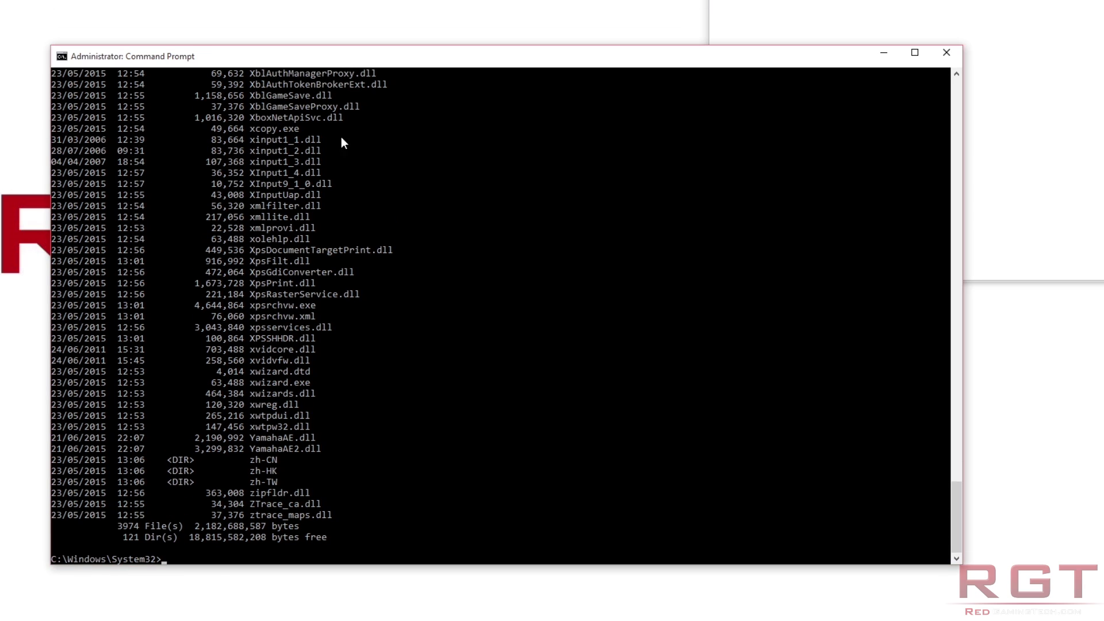
right_click(340, 59)
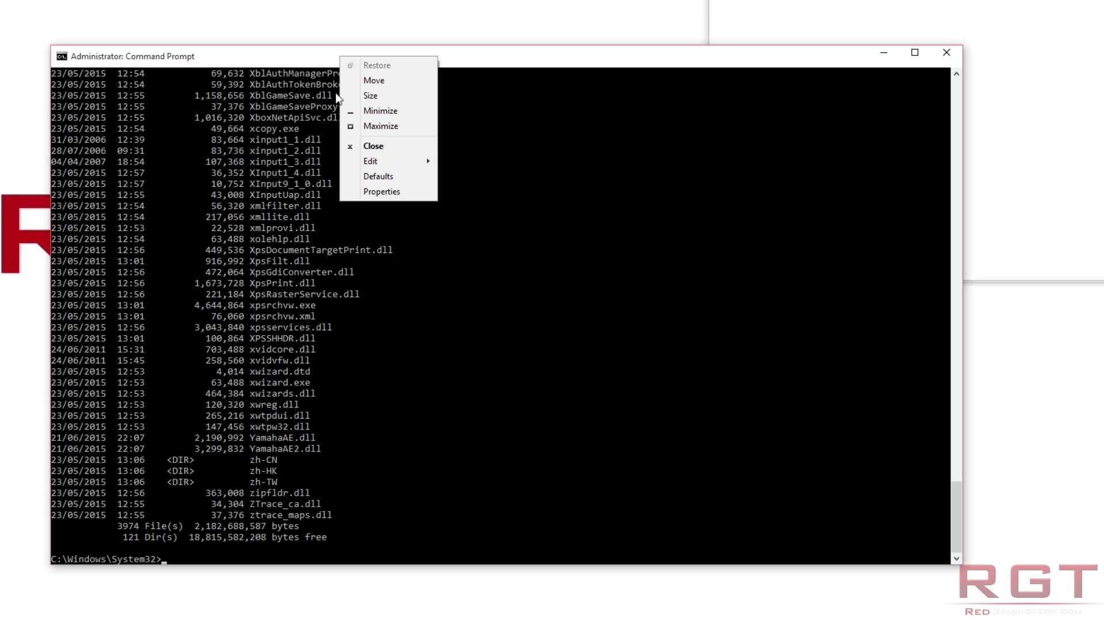
right_click(265, 62)
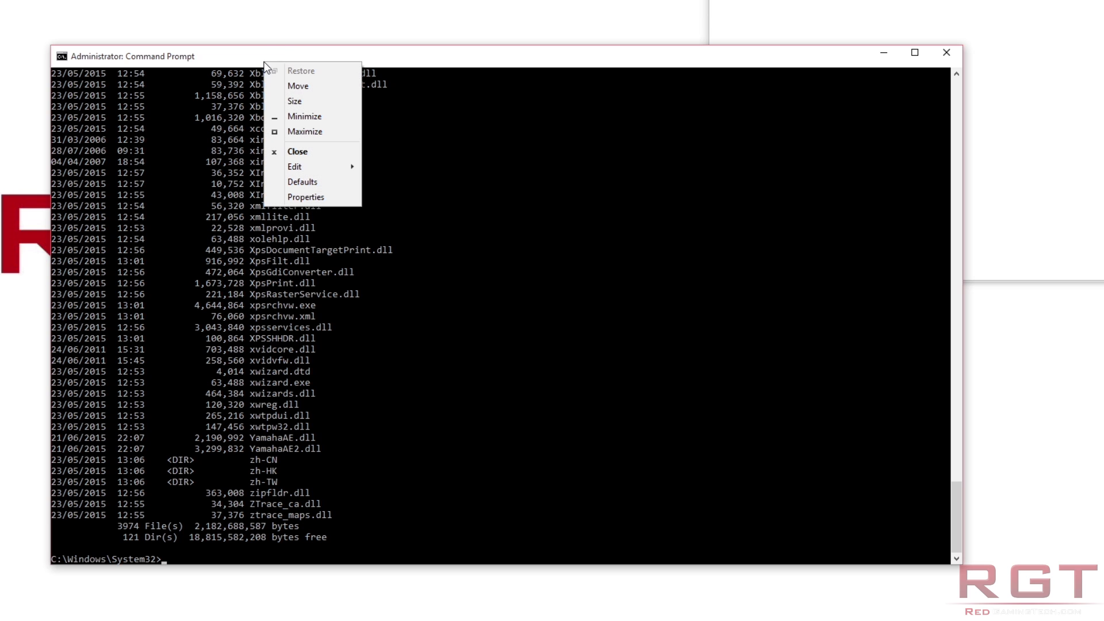
click(312, 198)
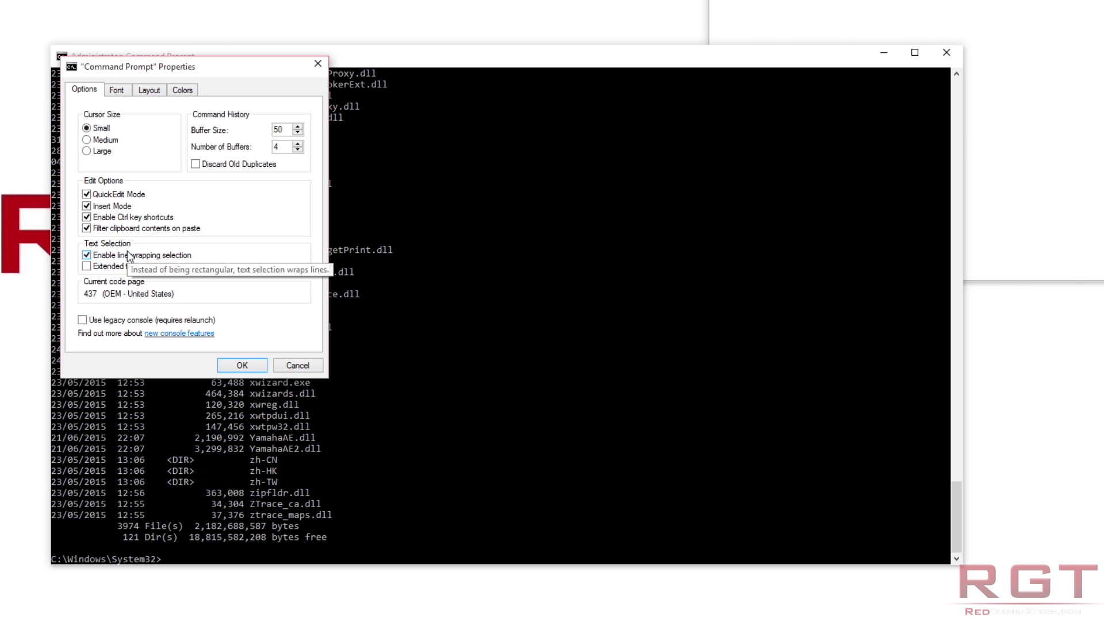
Review the console's Font and Layout settings.
click(117, 90)
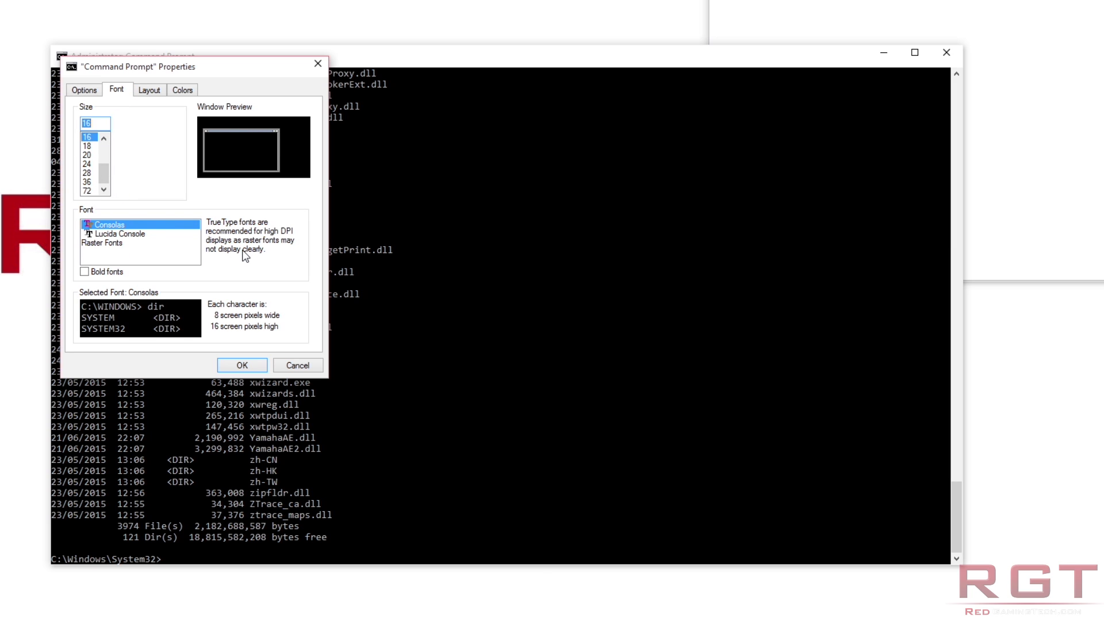
scroll(91, 146, up, 2)
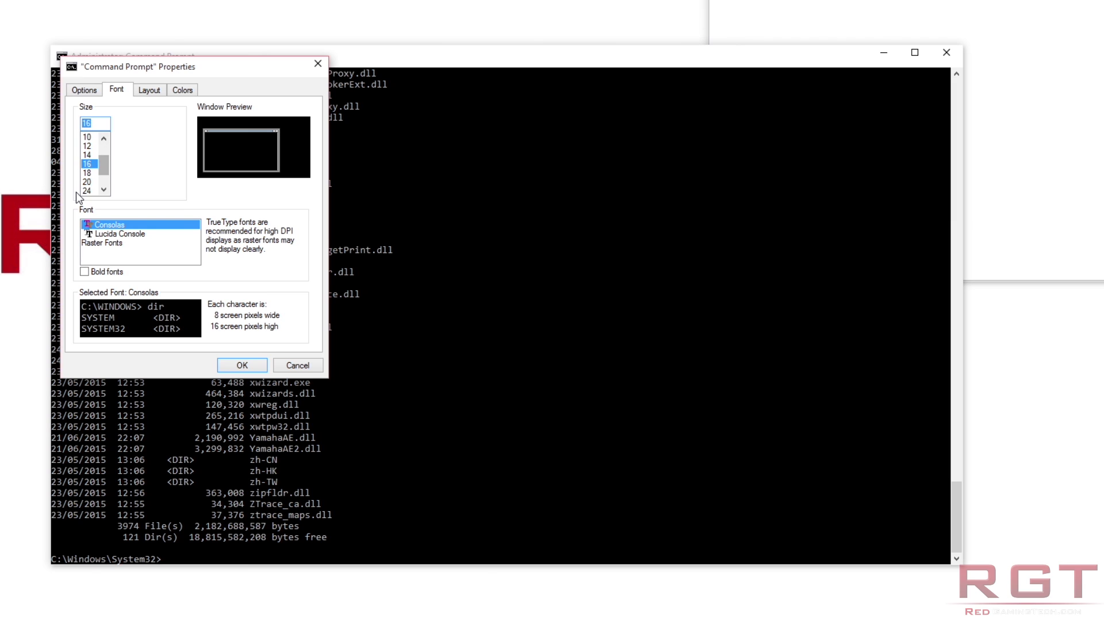
click(163, 89)
Inspect the Screen Text and Screen Background colours, return to Options and close with OK.
click(184, 89)
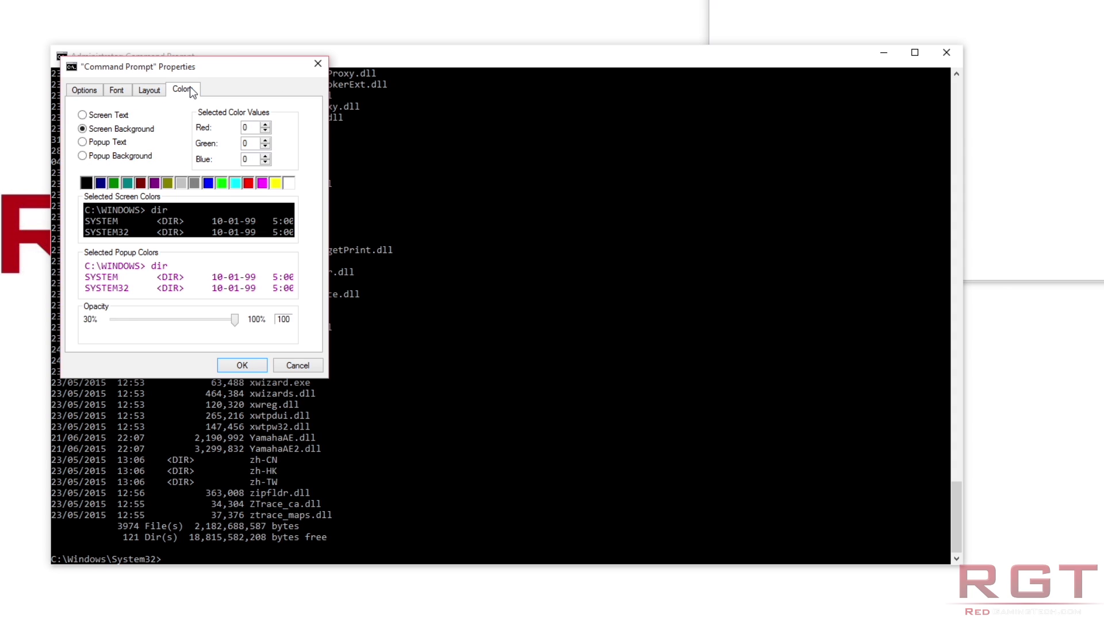
click(109, 118)
click(107, 131)
click(117, 115)
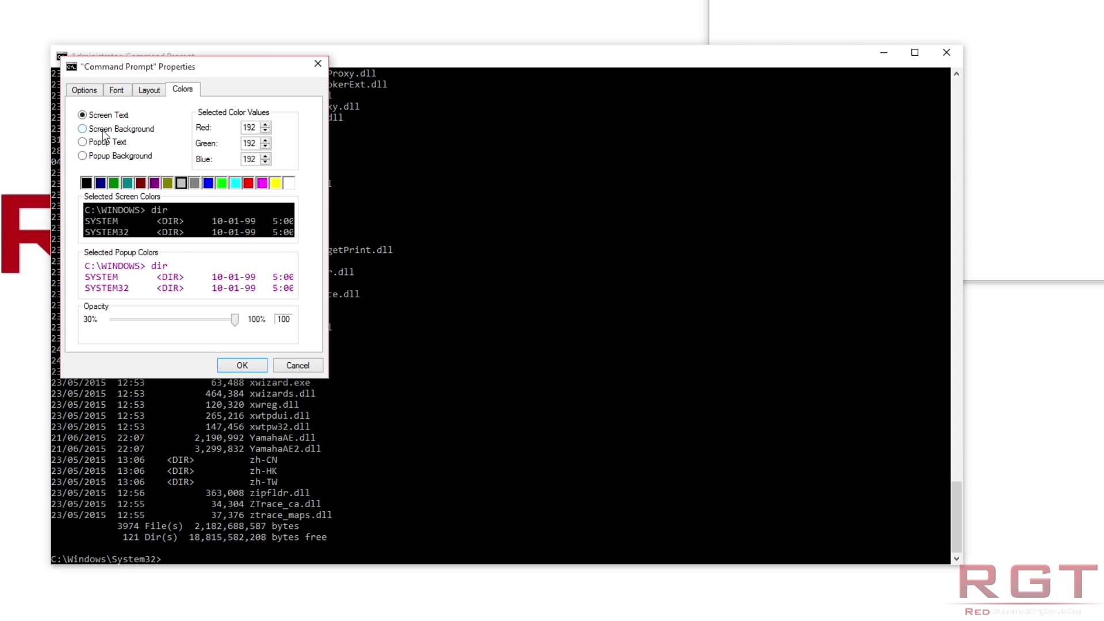
click(84, 90)
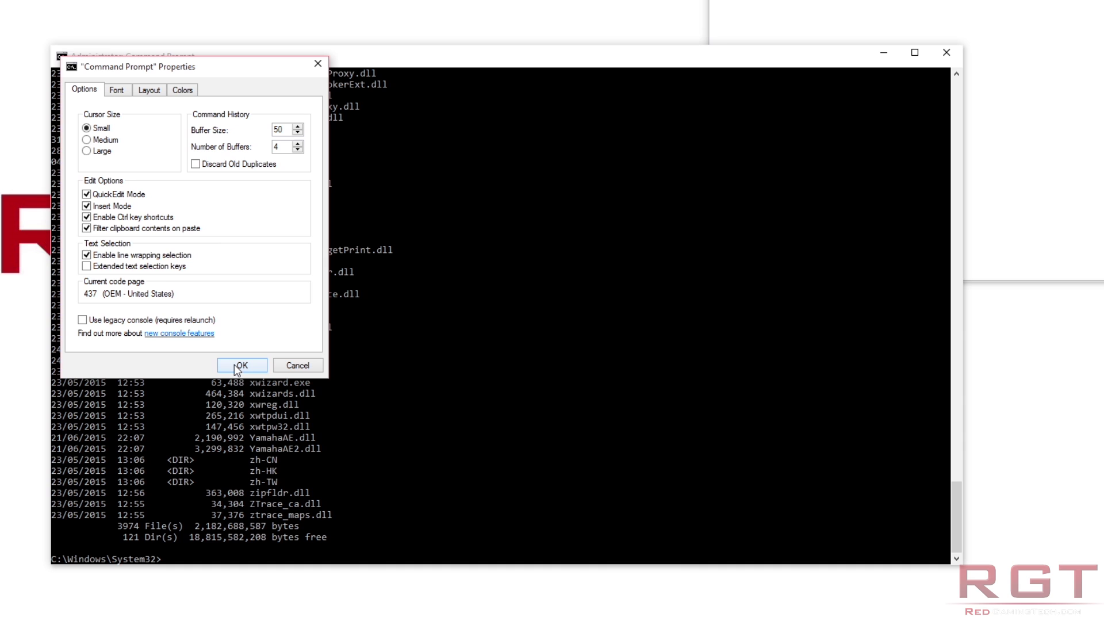
click(238, 365)
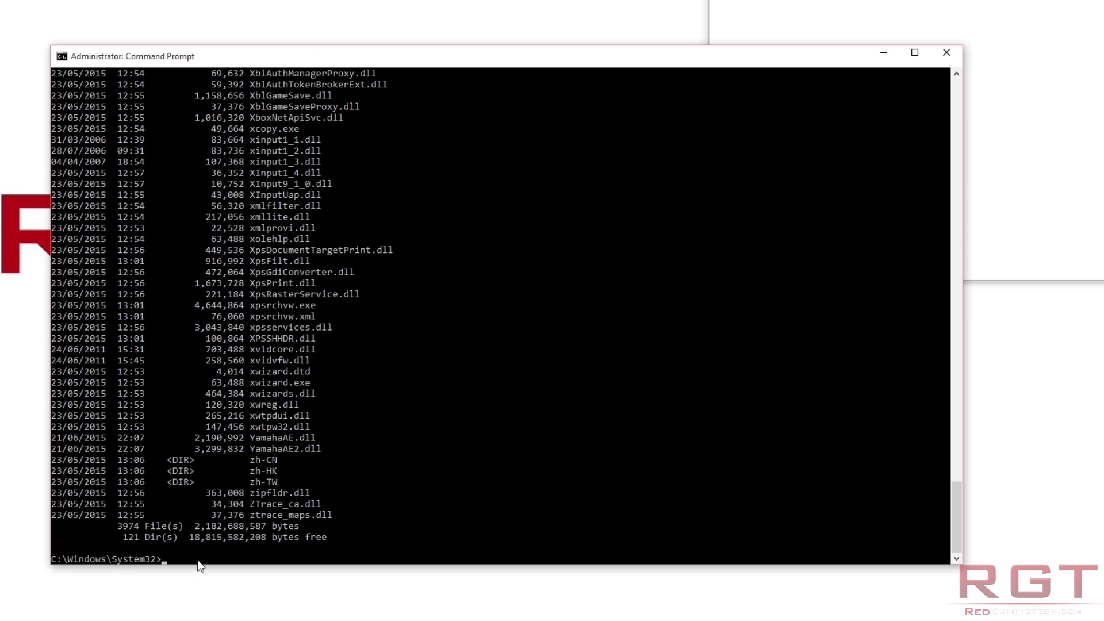
click(723, 4)
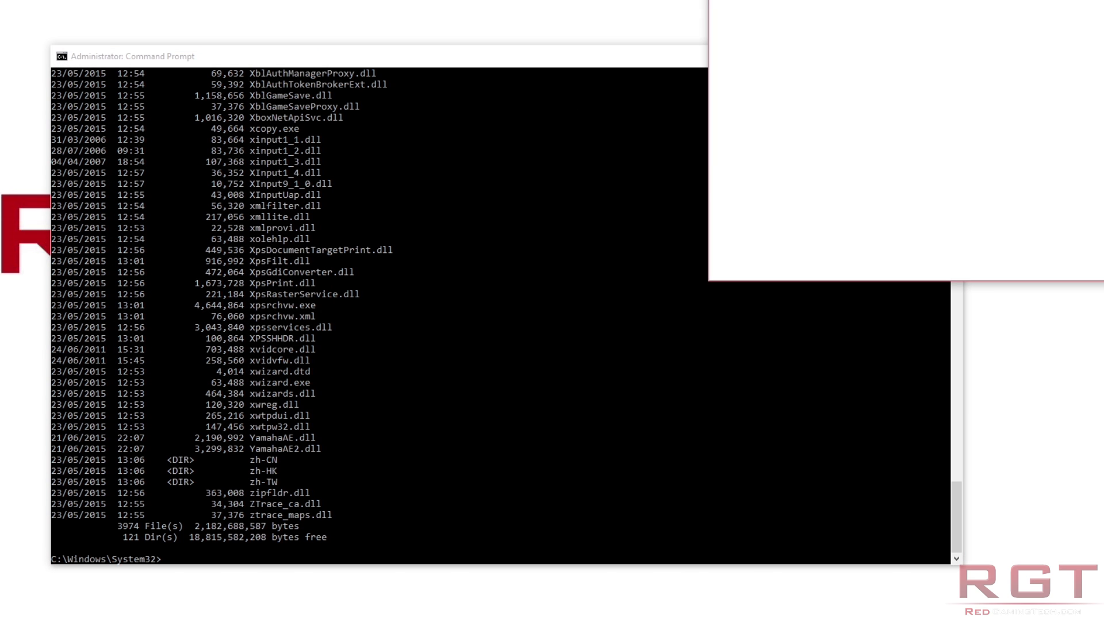
right_click(723, 2)
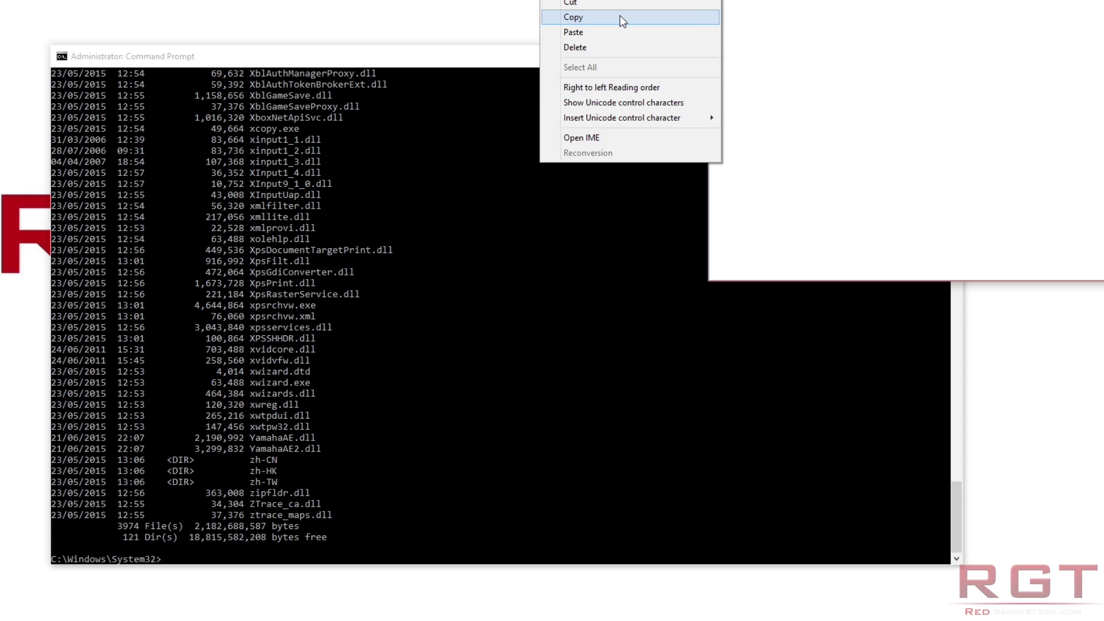
key(Escape)
click(450, 57)
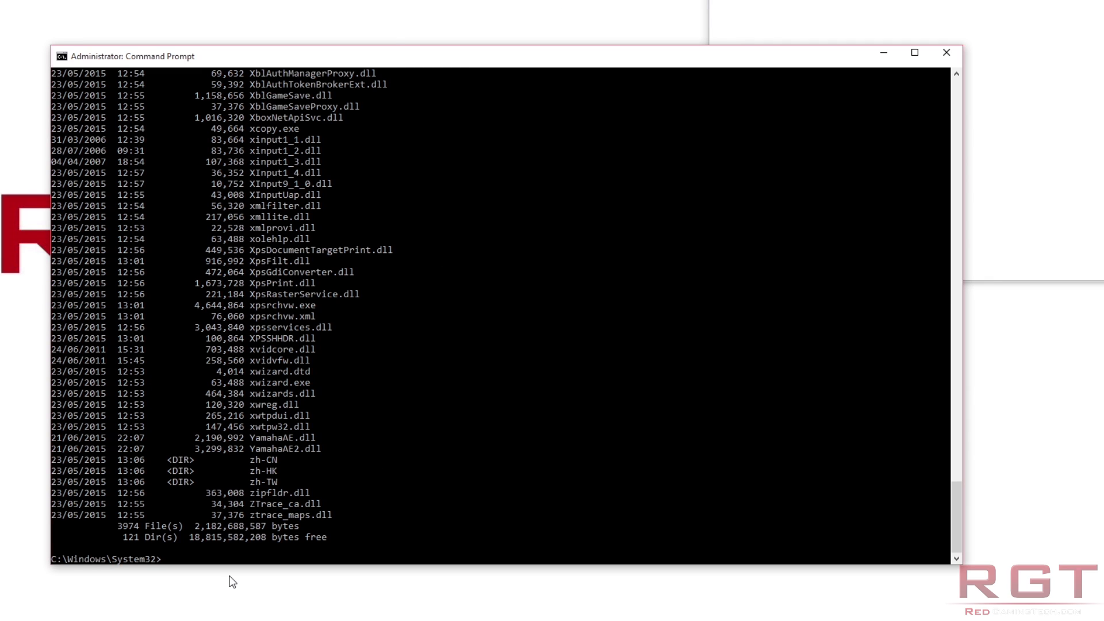
text(dirdirdirdirdirdir)
key(BackSpace)
key(BackSpace)
key(BackSpace)
key(BackSpace)
key(BackSpace)
key(BackSpace)
key(BackSpace)
key(BackSpace)
key(BackSpace)
key(BackSpace)
key(BackSpace)
key(BackSpace)
key(BackSpace)
key(BackSpace)
key(BackSpace)
key(BackSpace)
key(BackSpace)
text(dirdirdirdirdirdir)
key(BackSpace)
key(BackSpace)
key(BackSpace)
key(BackSpace)
key(BackSpace)
key(BackSpace)
key(BackSpace)
key(BackSpace)
key(BackSpace)
key(BackSpace)
key(BackSpace)
key(BackSpace)
key(BackSpace)
key(BackSpace)
key(BackSpace)
key(BackSpace)
key(BackSpace)
key(BackSpace)
Go up to C:\ with cd .. twice, enter the Windows folder and list it with dir.
text(cd ..)
key(Return)
text(cd ..)
key(Return)
text(cd windows)
key(Return)
text(di)
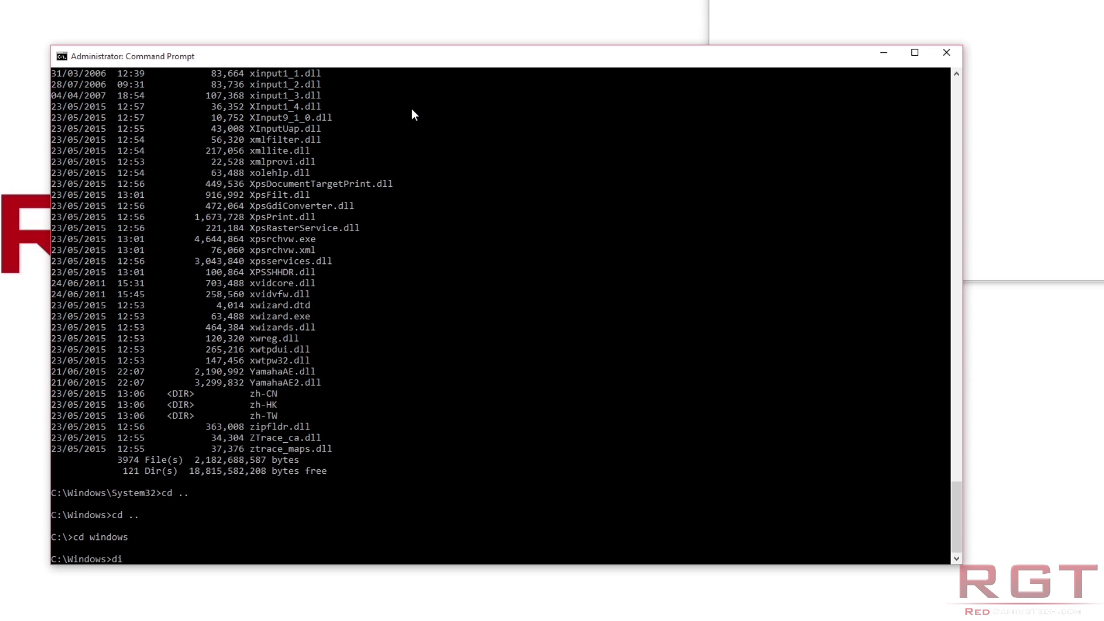
text(r)
key(Return)
Change into the System32 folder with cd system32.
text(cd wi)
key(BackSpace)
key(BackSpace)
text(system32)
key(Return)
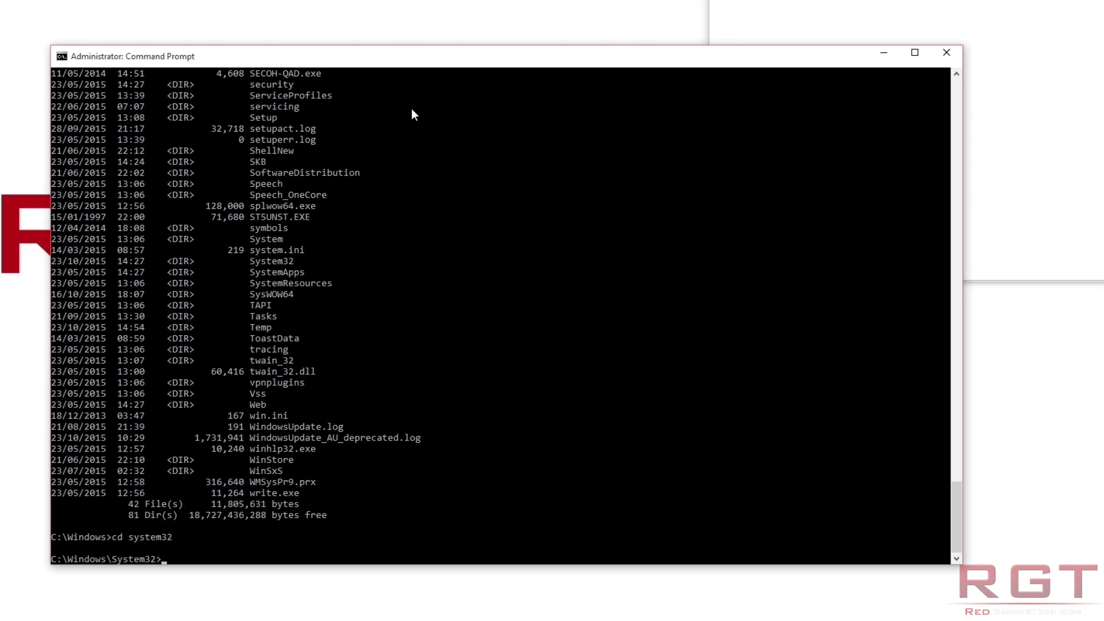
Browse the command history with the Up and Down arrows back to cd system32.
key(Up)
key(Up)
key(Escape)
text(dr)
key(Up)
key(Down)
key(Up)
key(Escape)
text(dir)
key(Up)
key(Down)
key(Escape)
text(cd ..)
key(Up)
key(Up)
key(Escape)
text(cd ..)
key(Up)
key(Up)
key(Down)
key(Up)
key(Down)
key(Up)
key(Up)
key(Down)
key(Down)
Go up with cd .., re-enter System32 fixing the sytem32 typo, then type date 12/12/2015.
key(BackSpace)
key(BackSpace)
key(BackSpace)
key(BackSpace)
key(BackSpace)
key(BackSpace)
key(BackSpace)
key(BackSpace)
text(..)
key(Return)
text(cd sy)
text(s)
key(BackSpace)
text(tem32)
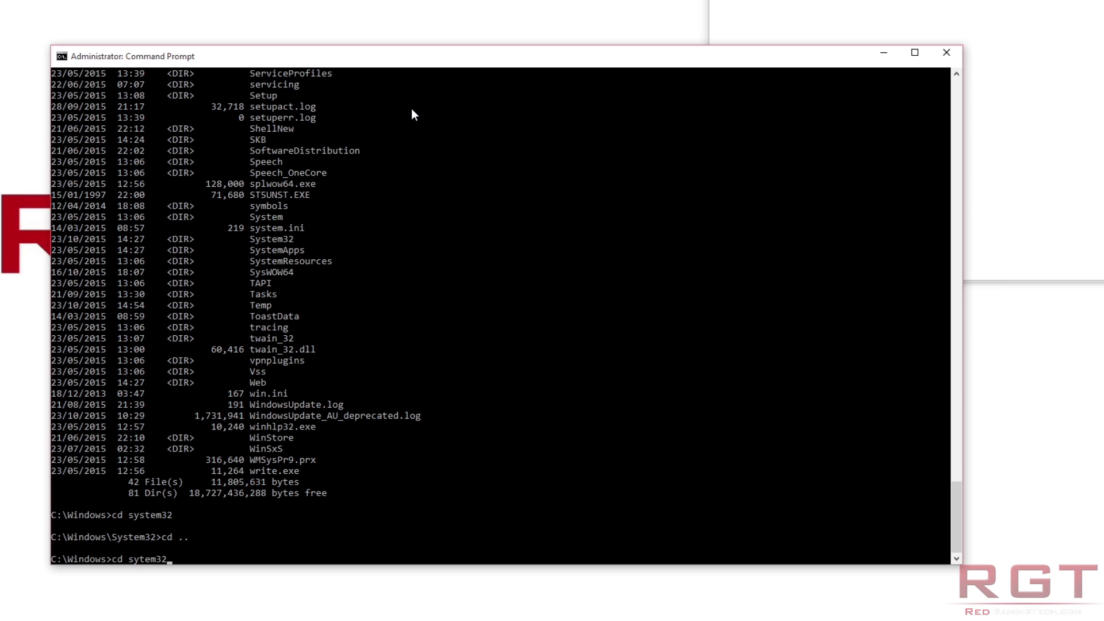
key(Return)
key(Up)
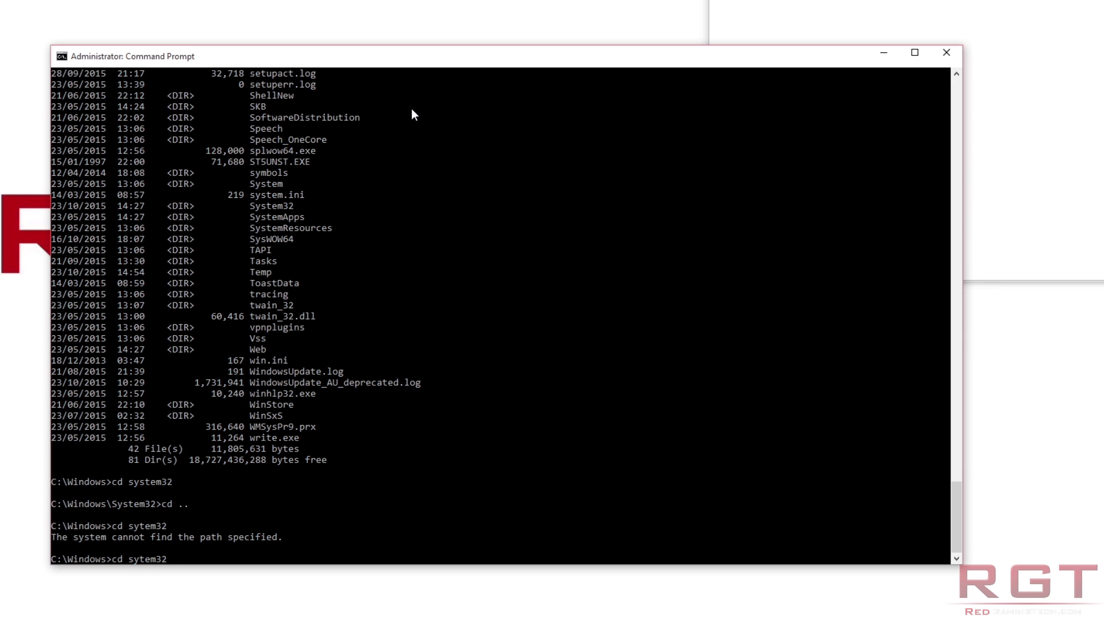
key(Left)
key(Left)
key(Left)
text(s)
key(Return)
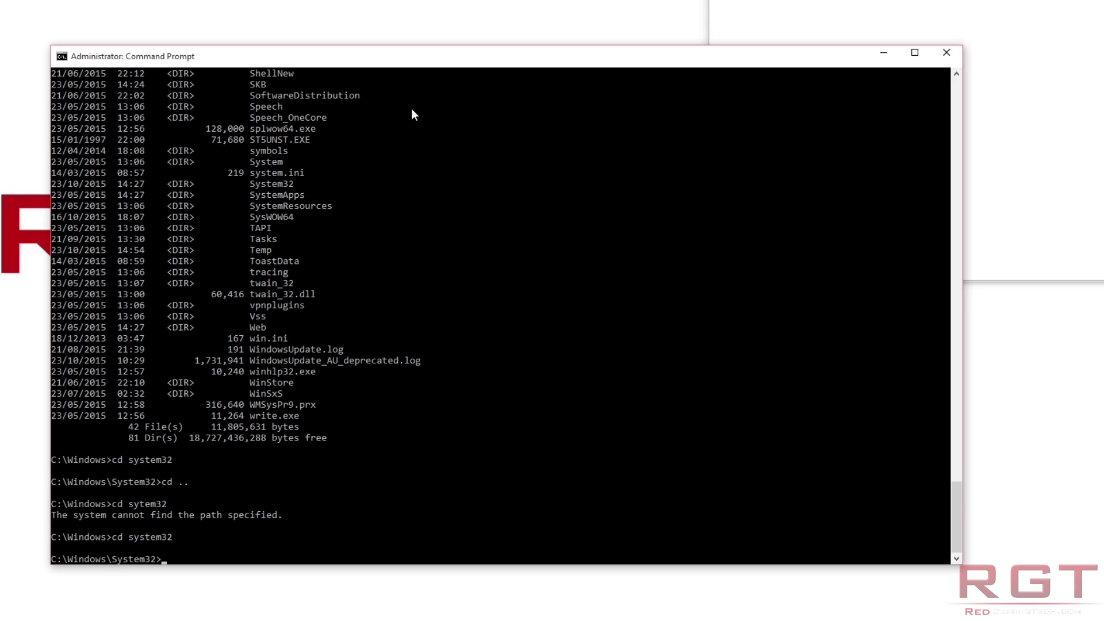
text(date 12/12/2015)
Erase the unfinished date command and move the console window down and left.
key(BackSpace)
key(BackSpace)
key(BackSpace)
key(BackSpace)
key(BackSpace)
key(BackSpace)
key(BackSpace)
key(BackSpace)
key(BackSpace)
key(BackSpace)
key(BackSpace)
key(BackSpace)
key(BackSpace)
key(BackSpace)
key(BackSpace)
drag(820, 51, 798, 72)
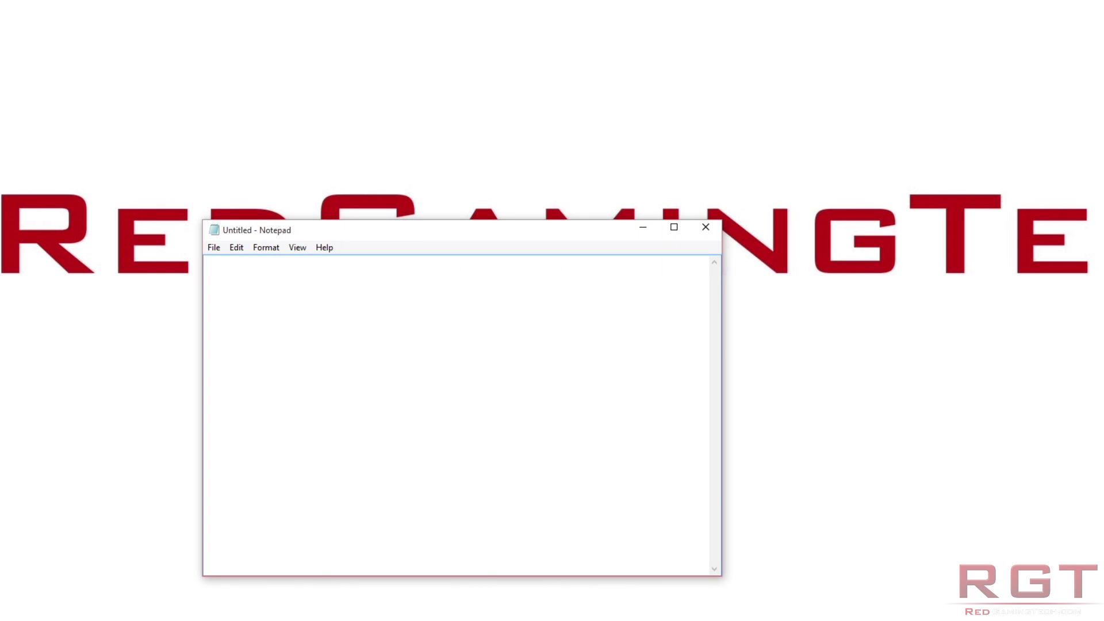
Label the Notepads 'desktop 3' and 'd2' and flip between the virtual desktops.
text(desktop 3d2)
key(ctrl+a)
key(ctrl+super+Left)
key(ctrl+super+Right)
key(ctrl+super+Right)
key(ctrl+super+Left)
key(ctrl+super+Left)
key(ctrl+super+Right)
key(ctrl+super+Right)
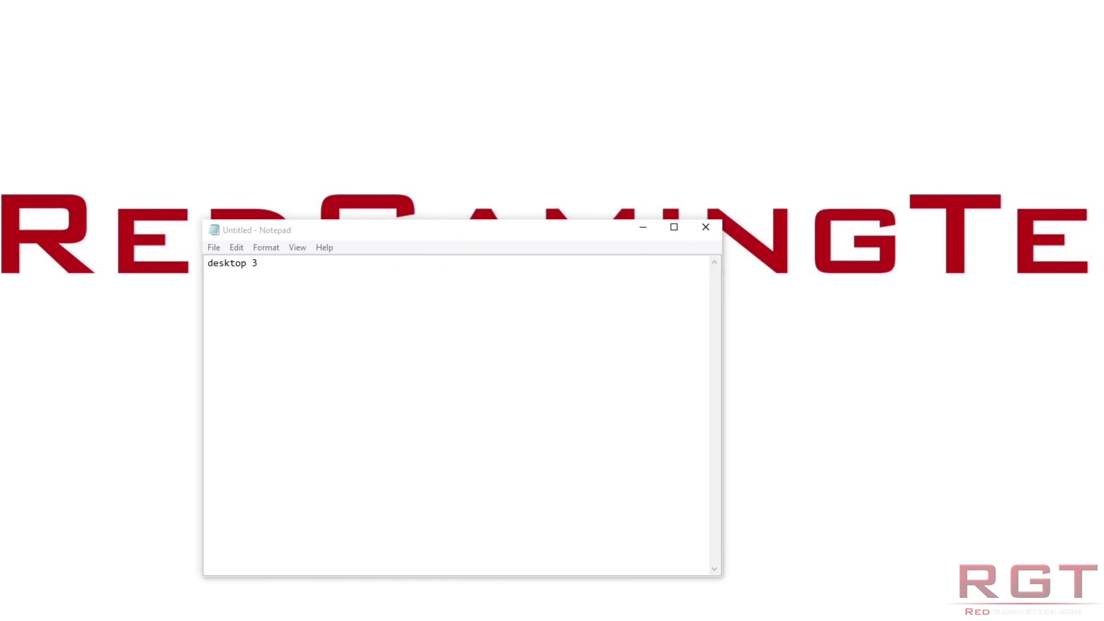
Go to the Command Prompt desktop and close a desktop with Ctrl+Win+F4 to merge windows.
key(ctrl+super+Left)
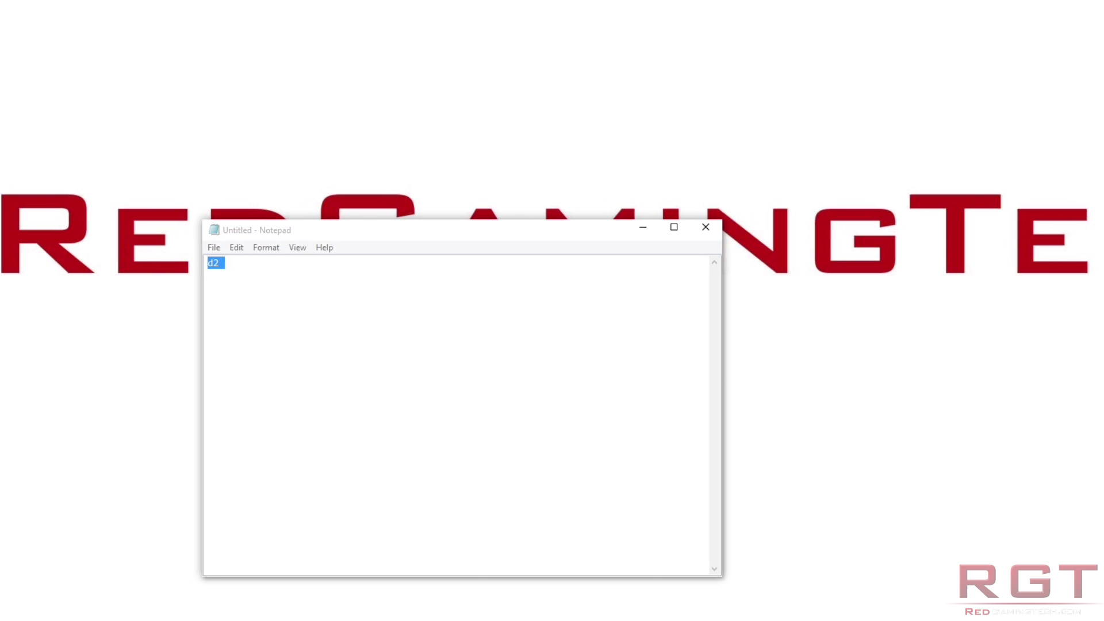
key(ctrl+super+Left)
key(ctrl+super+Right)
key(ctrl+super+Left)
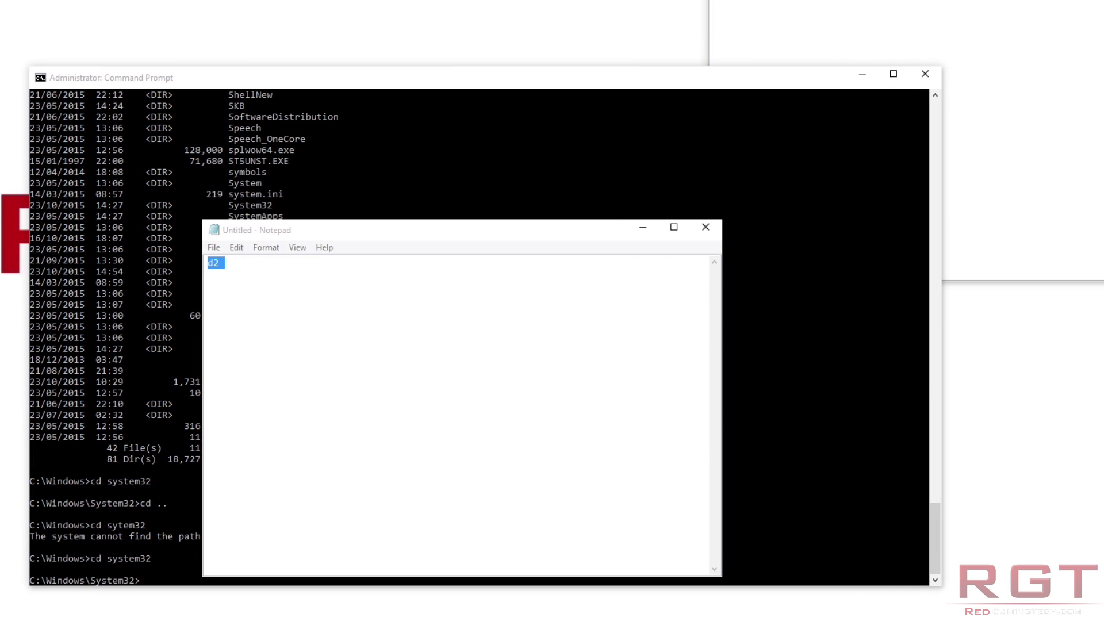
key(ctrl+super+F4)
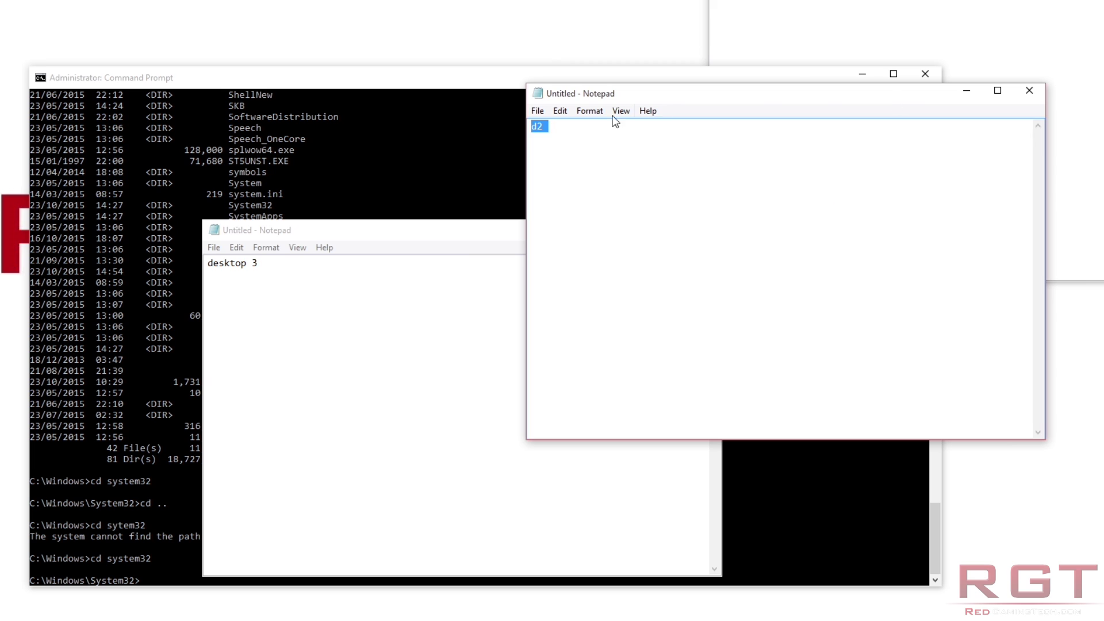